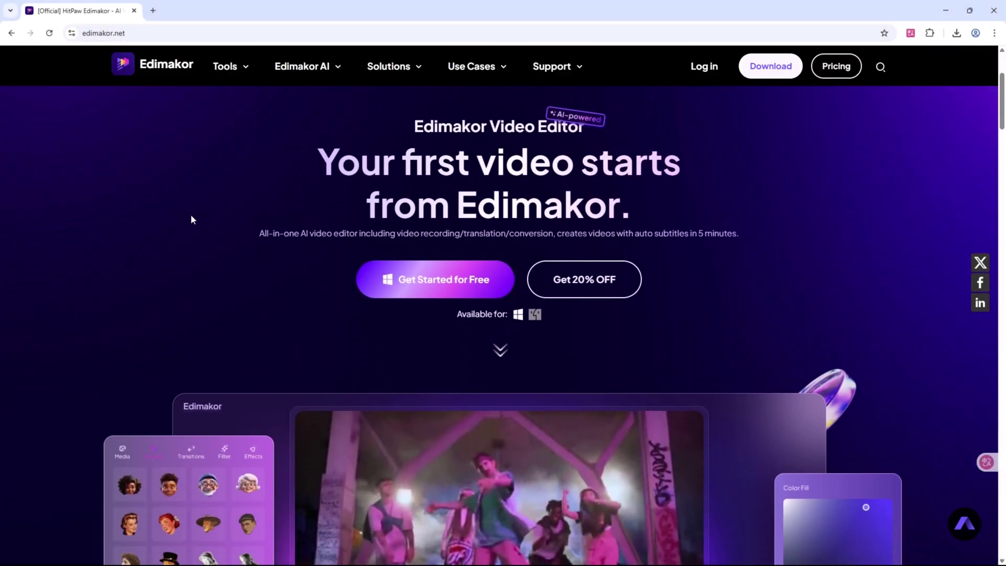
Step: Scroll the edimakor.net home page and view the AI Talking Avatar feature
scroll(185, 214, "down", 4)
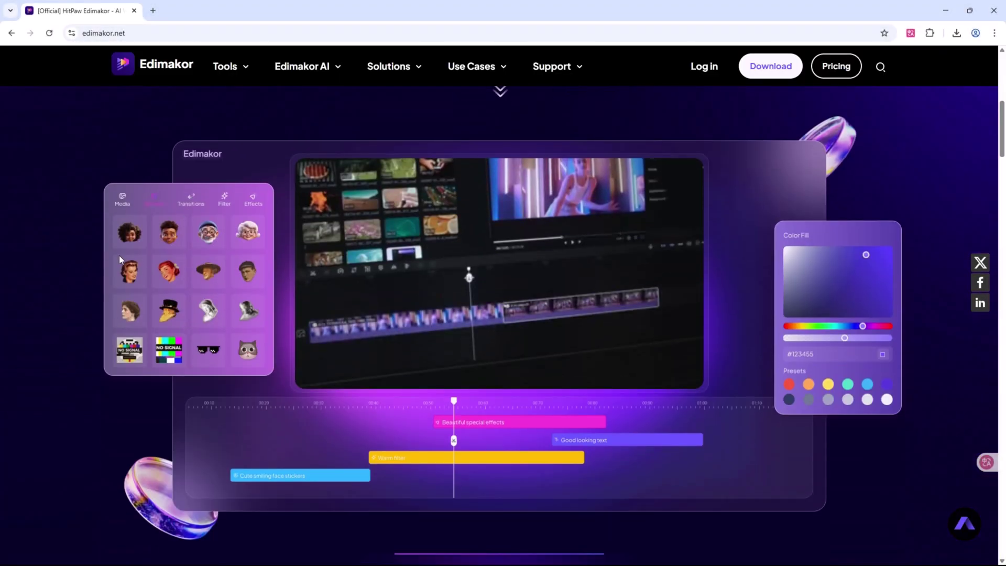
scroll(910, 328, "up", 8)
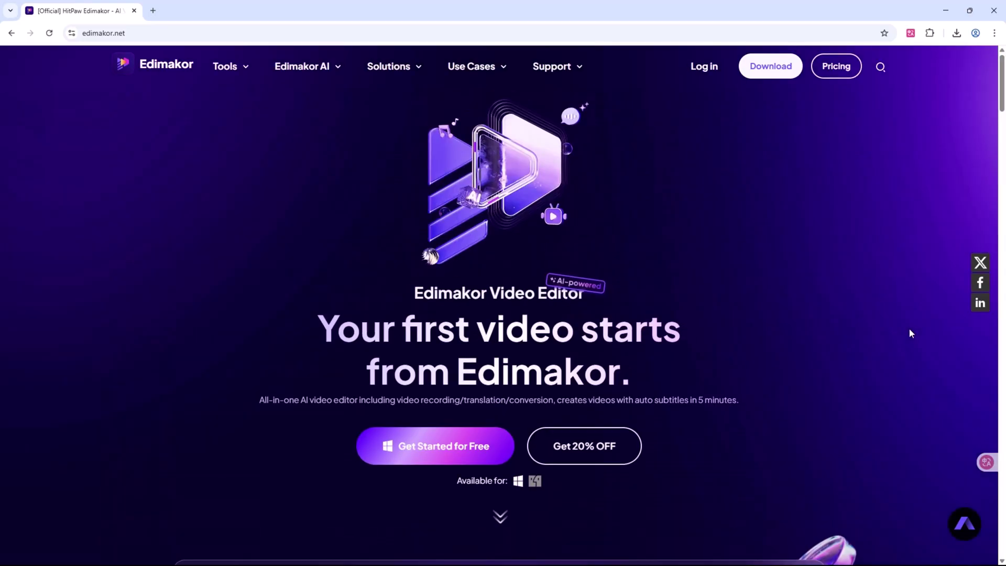
scroll(738, 288, "down", 8)
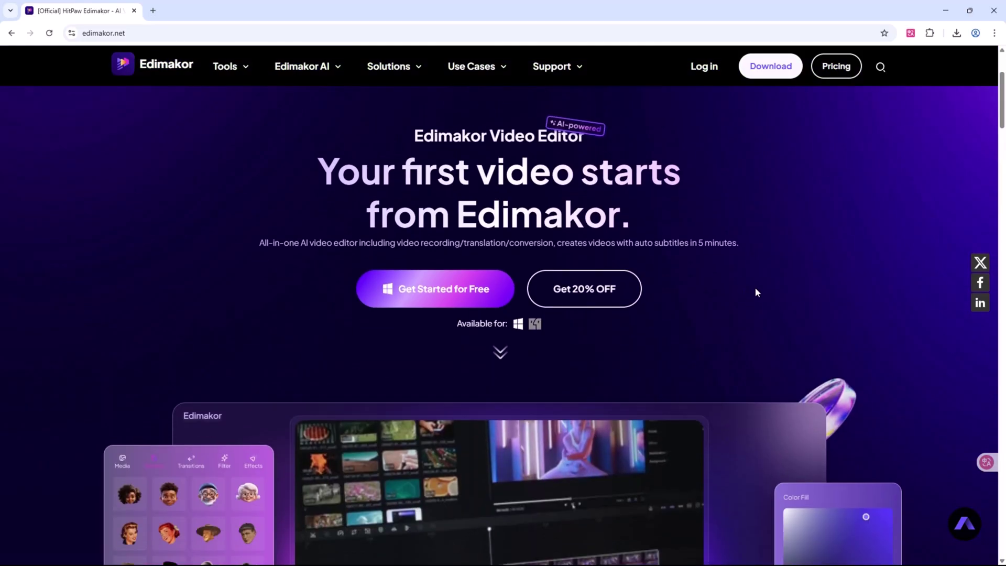
scroll(740, 287, "down", 6)
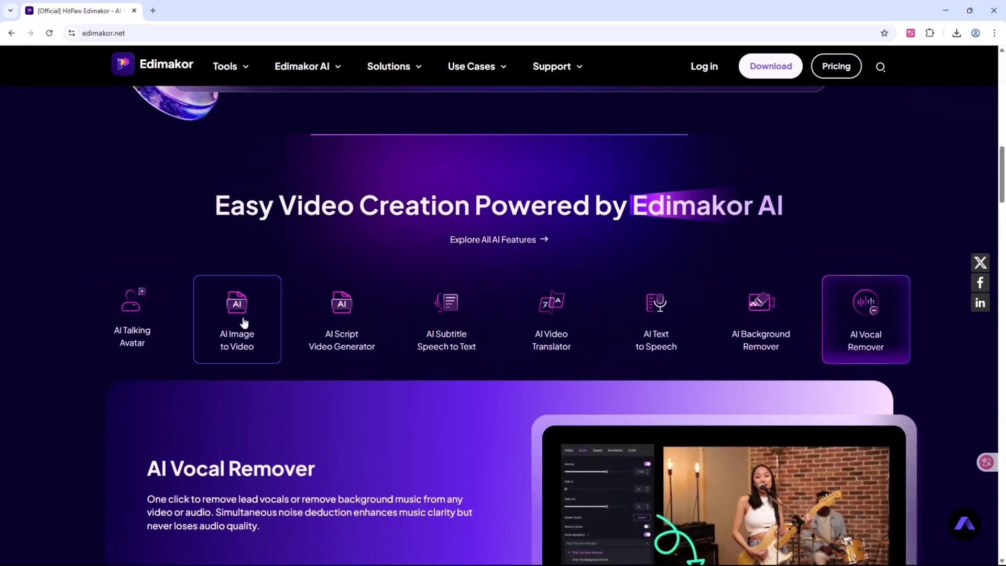
left_click(147, 318)
scroll(147, 319, "down", 3)
Step: View the Image to Video, Script, Subtitle, Translator, Text to Speech, Background and Vocal Remover cards
left_click(234, 178)
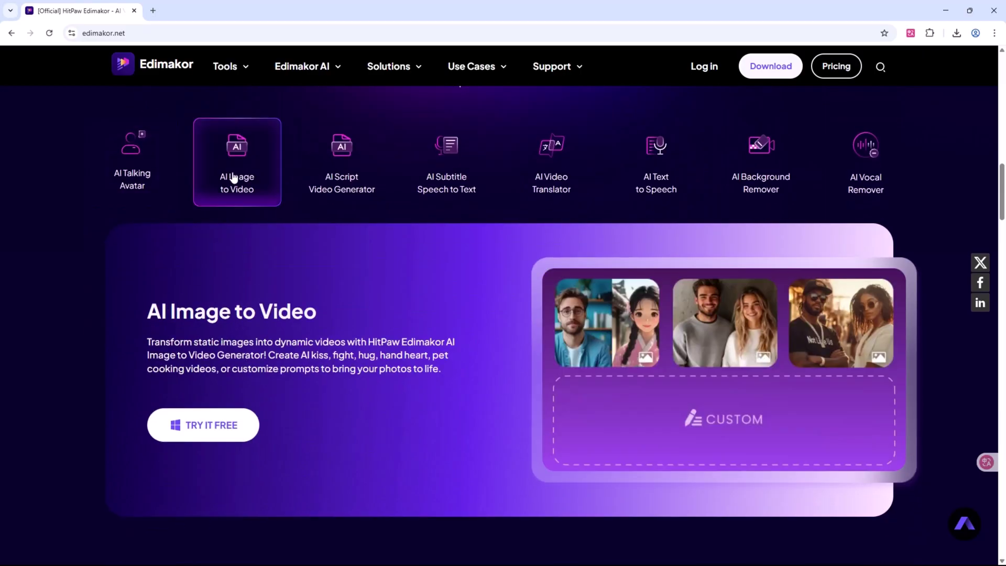
left_click(337, 178)
left_click(444, 179)
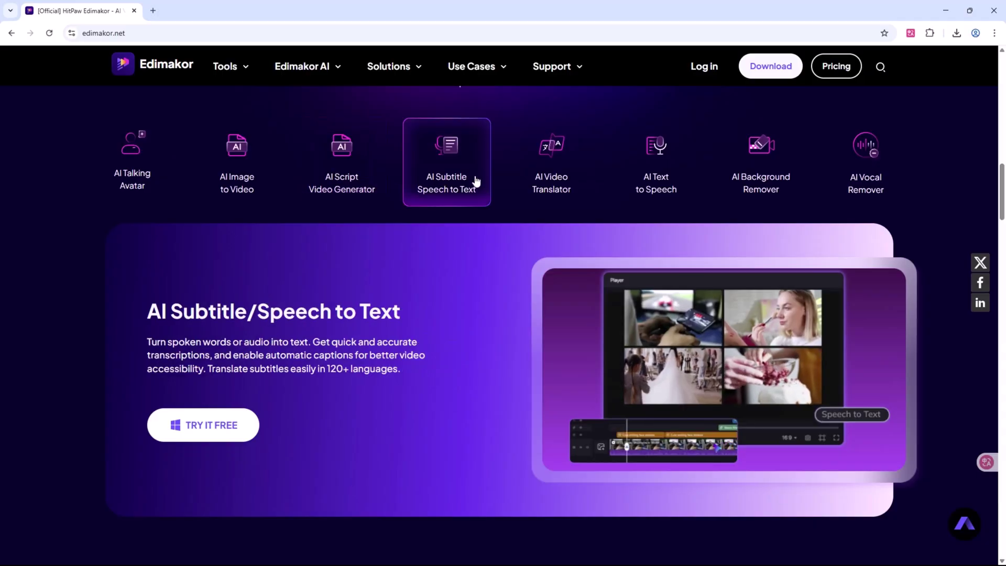
left_click(559, 173)
left_click(698, 177)
left_click(797, 179)
left_click(854, 177)
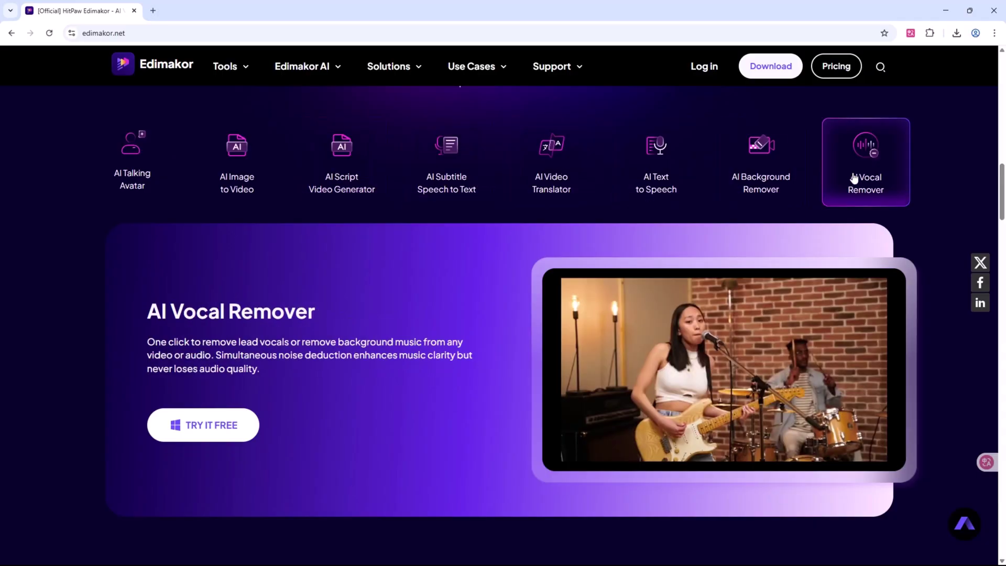
Step: Scroll down the page, return to the top and download the free Edimakor installer
scroll(49, 346, "down", 7)
scroll(48, 349, "down", 2)
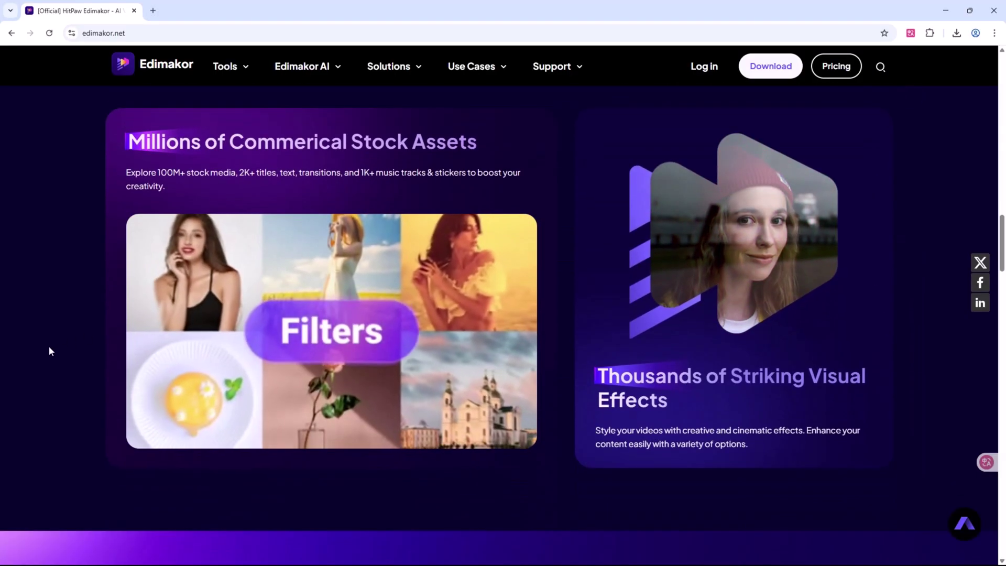
scroll(49, 349, "down", 4)
scroll(49, 347, "down", 11)
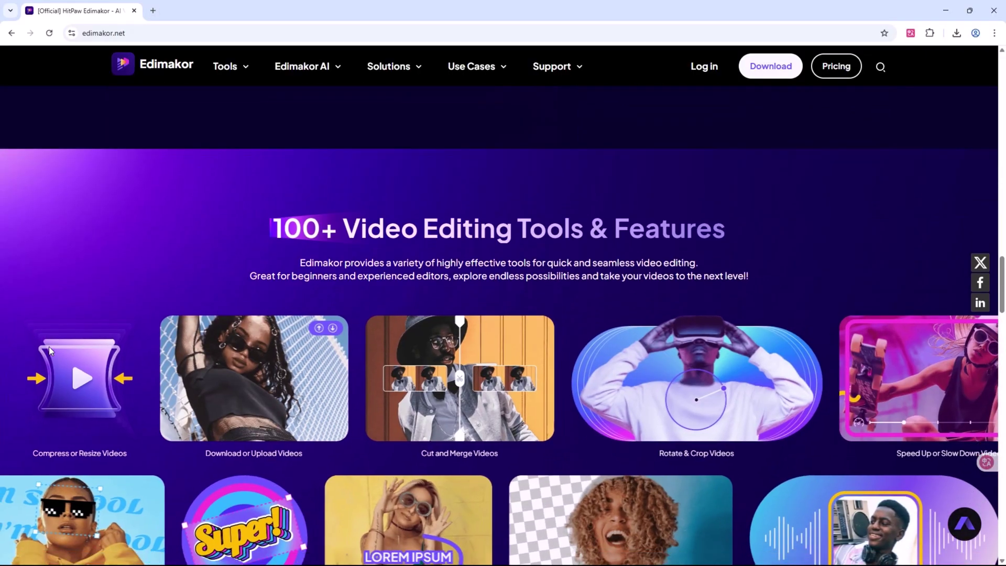
scroll(48, 349, "down", 10)
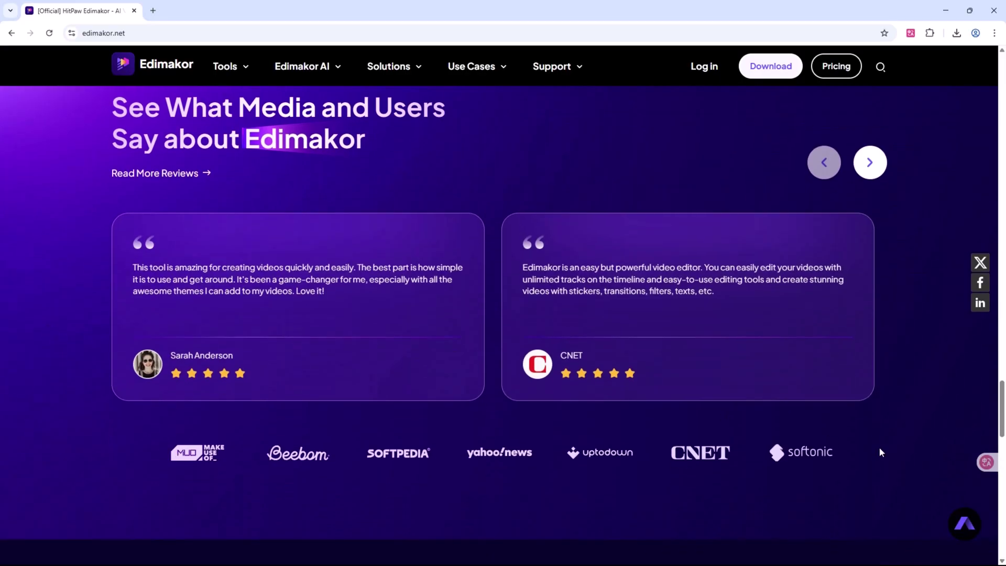
left_click_drag(1001, 403, 1005, 86)
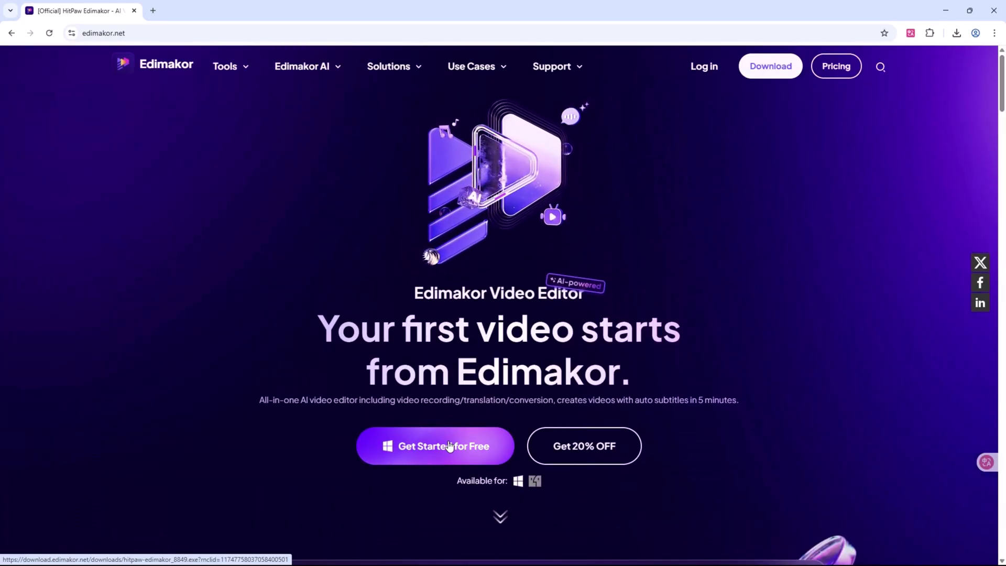
left_click(471, 445)
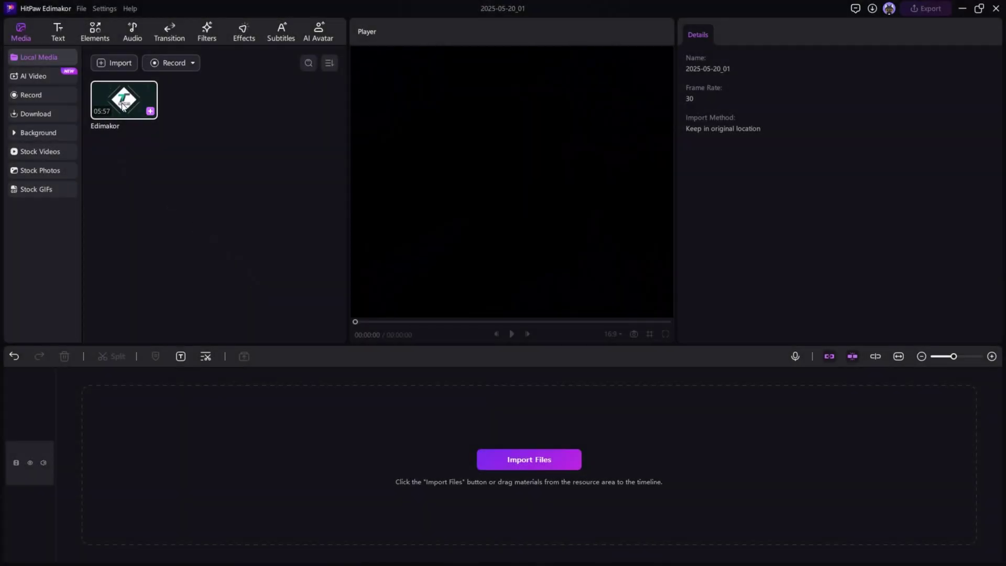
Step: Add the Edimakor video to the timeline, split at 00:27:22 and delete the remainder
left_click_drag(128, 105, 84, 450)
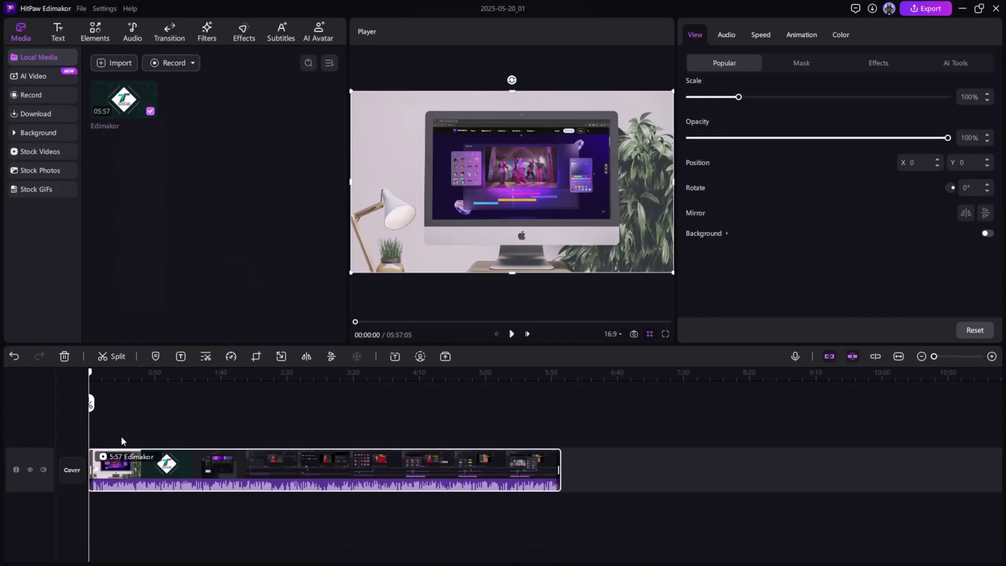
left_click_drag(119, 404, 125, 403)
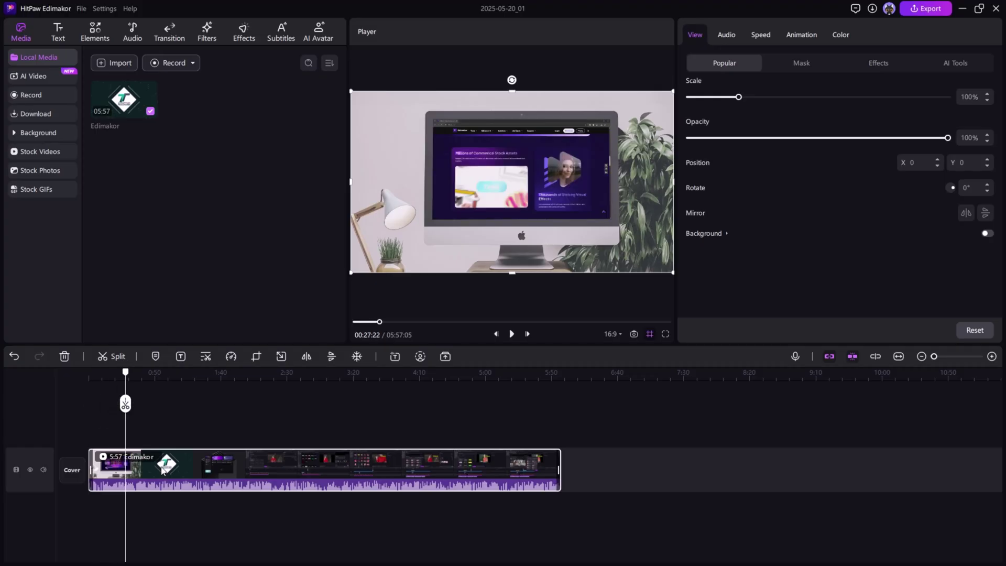
left_click(124, 403)
key("Delete")
left_click(991, 356)
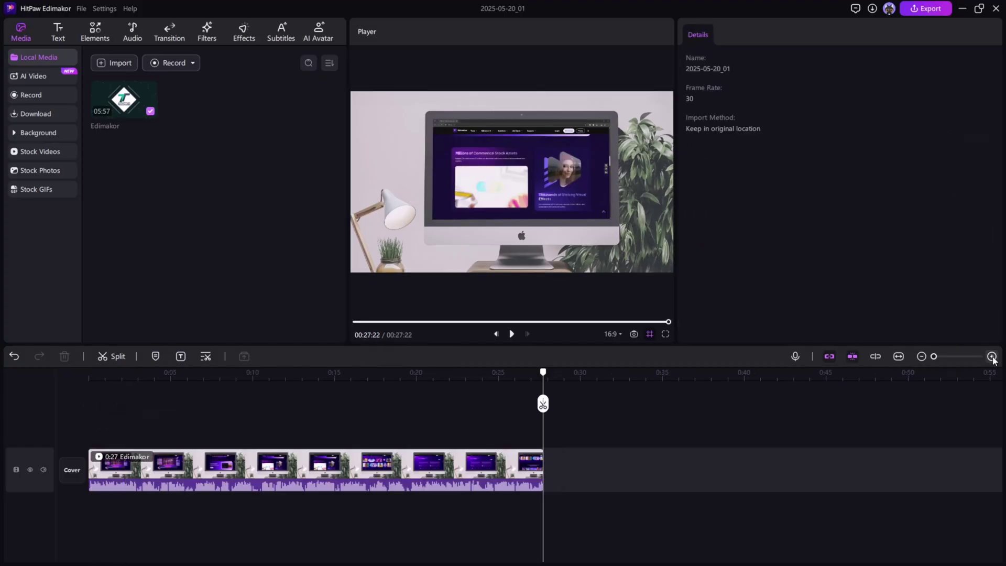
left_click(991, 356)
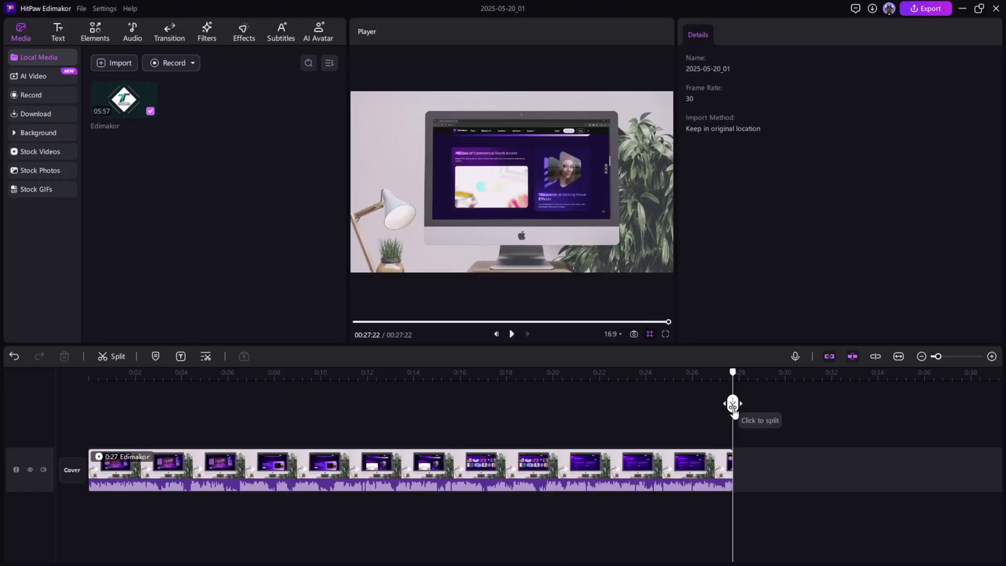
left_click_drag(732, 404, 66, 412)
Step: Auto-generate subtitles with English set as the original language
left_click(286, 31)
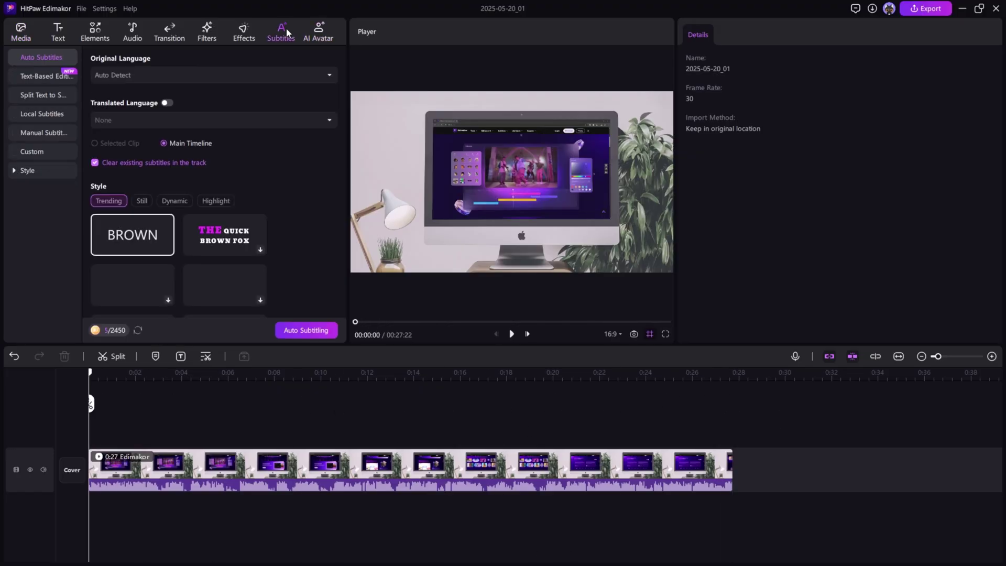
left_click(141, 74)
left_click(178, 127)
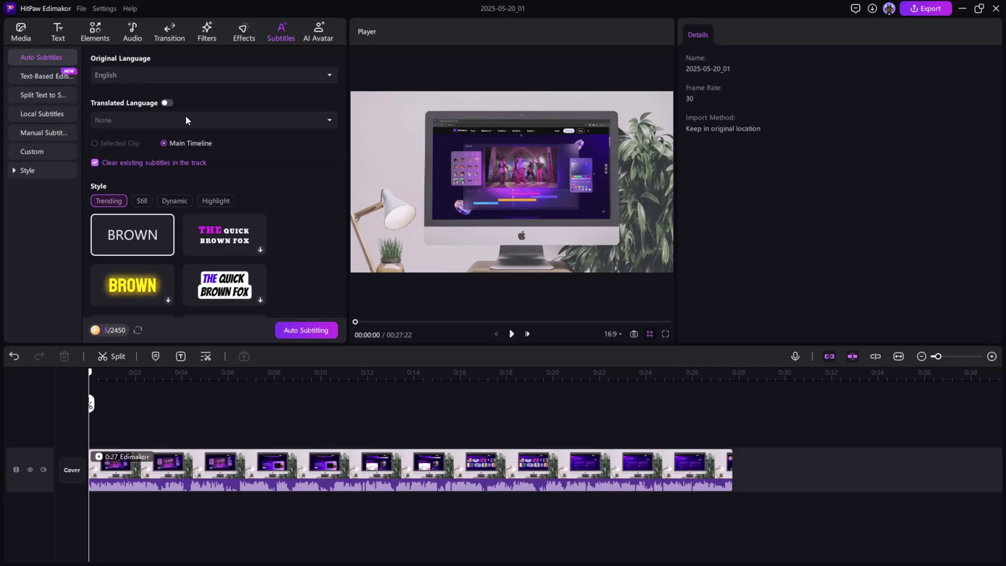
left_click(306, 330)
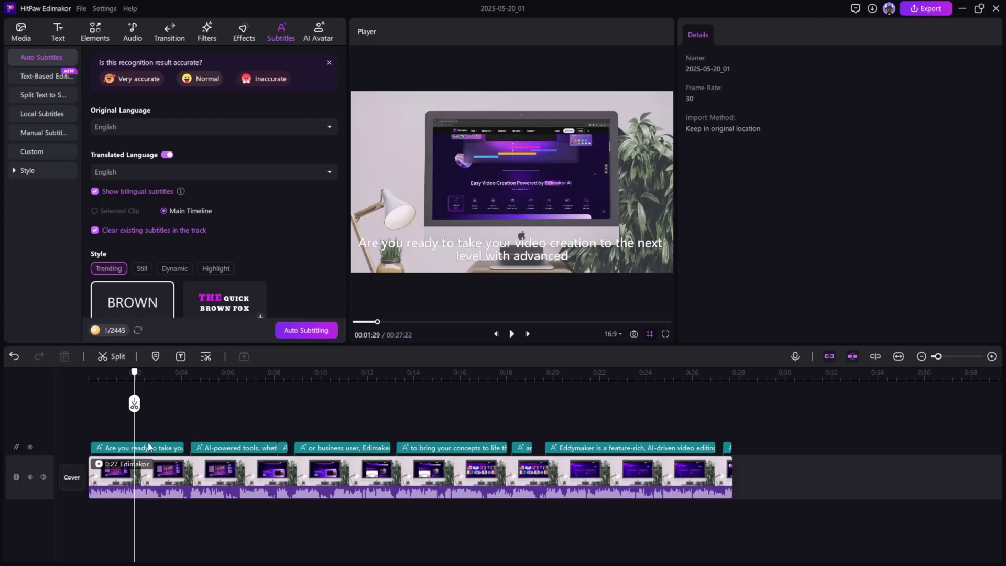
Step: Style the first subtitle with the Alfa Slab One font, a yellow preset and dark red text
left_click(148, 449)
left_click(470, 244)
left_click(489, 243)
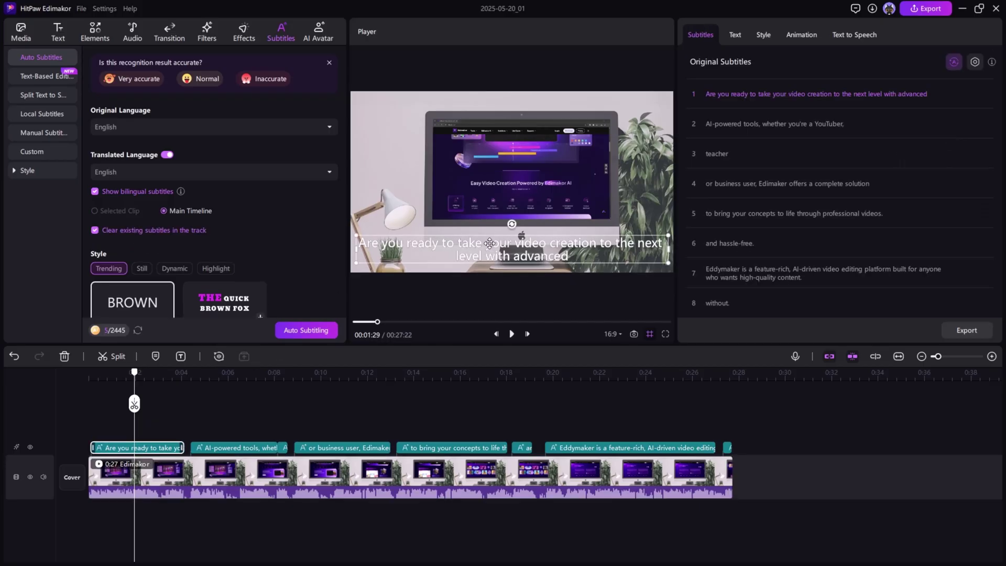
left_click(735, 35)
left_click(788, 148)
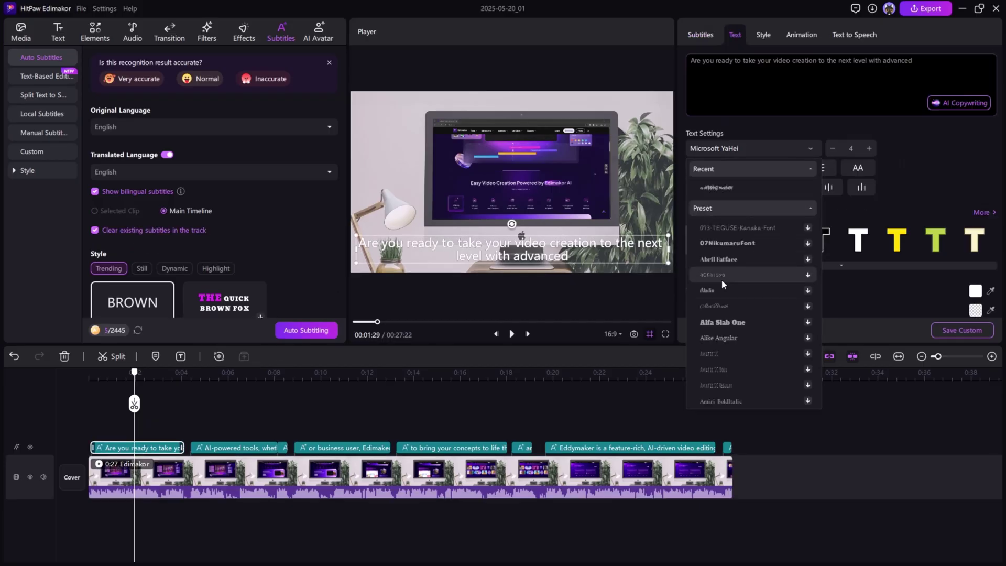
left_click(728, 322)
left_click(897, 236)
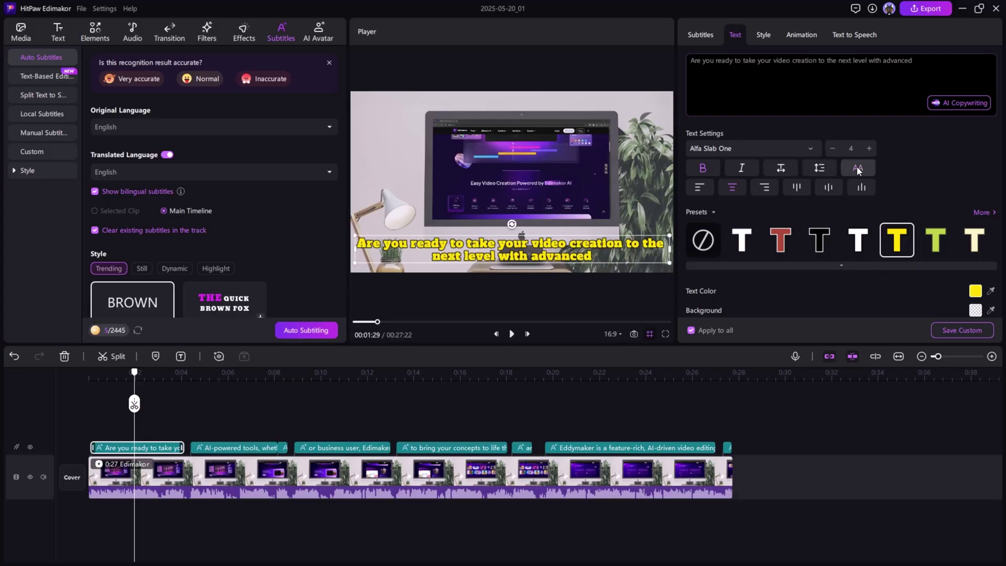
scroll(770, 258, "down", 1)
scroll(770, 258, "down", 1)
left_click(975, 215)
left_click(857, 346)
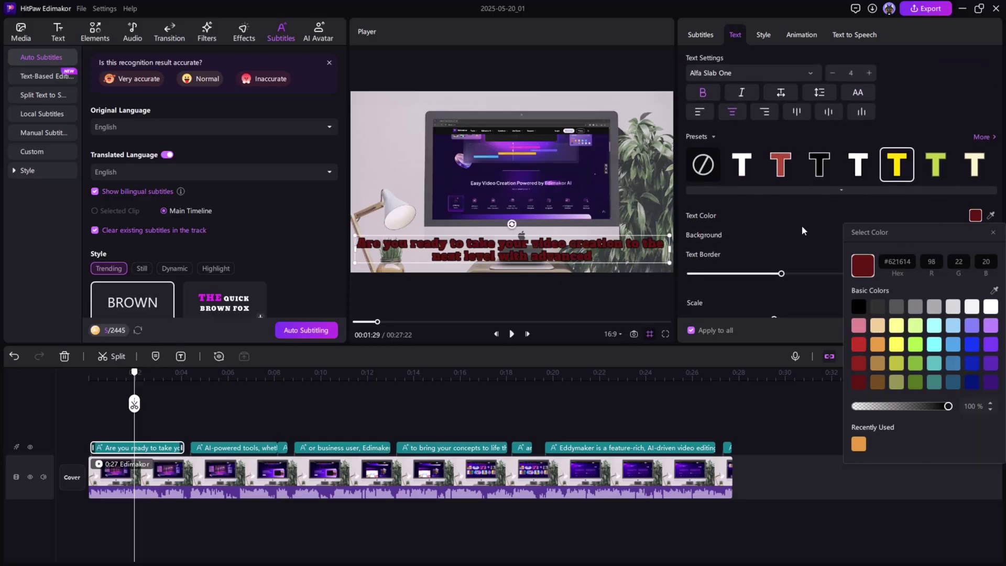
left_click(801, 226)
Step: Generate Arabic (Saudi Arabia) translated subtitles and play the bilingual result
left_click(207, 169)
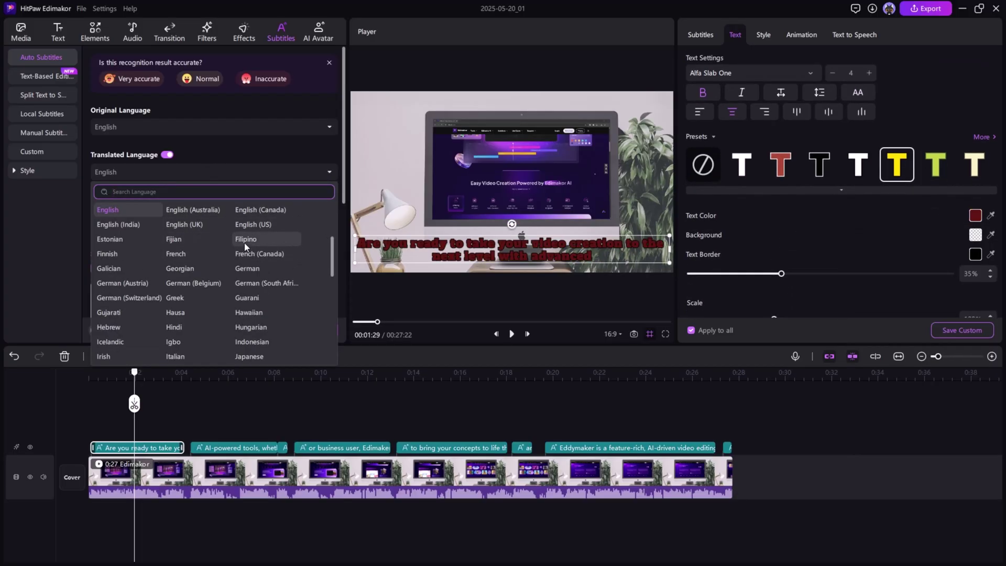
scroll(263, 323, "down", 5)
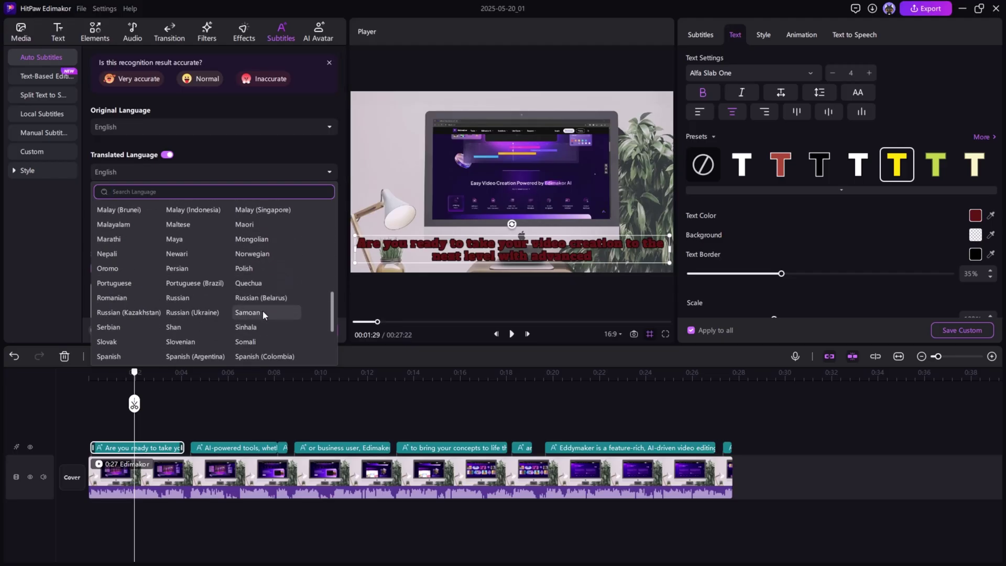
scroll(262, 310, "up", 8)
left_click(135, 217)
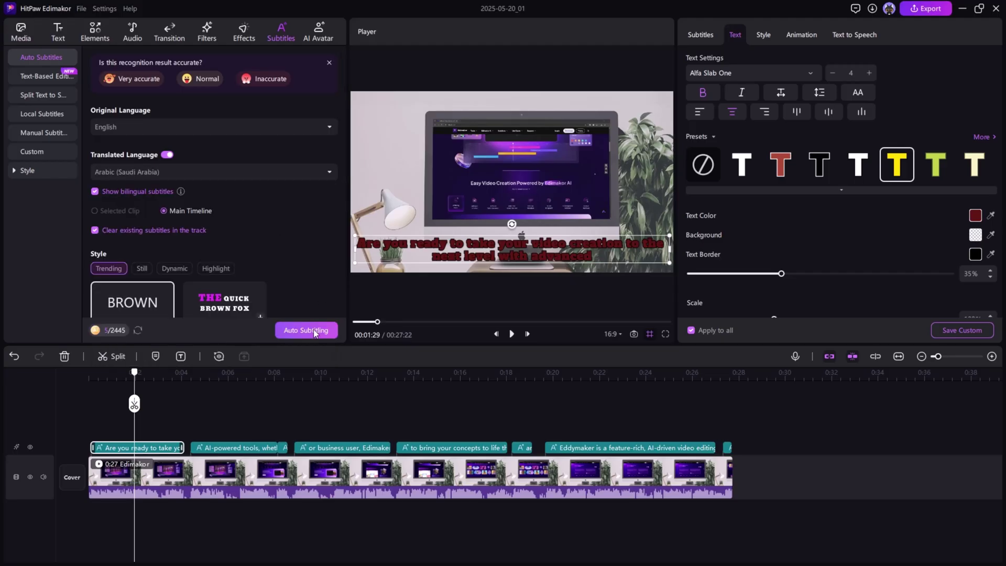
left_click(309, 331)
left_click(512, 333)
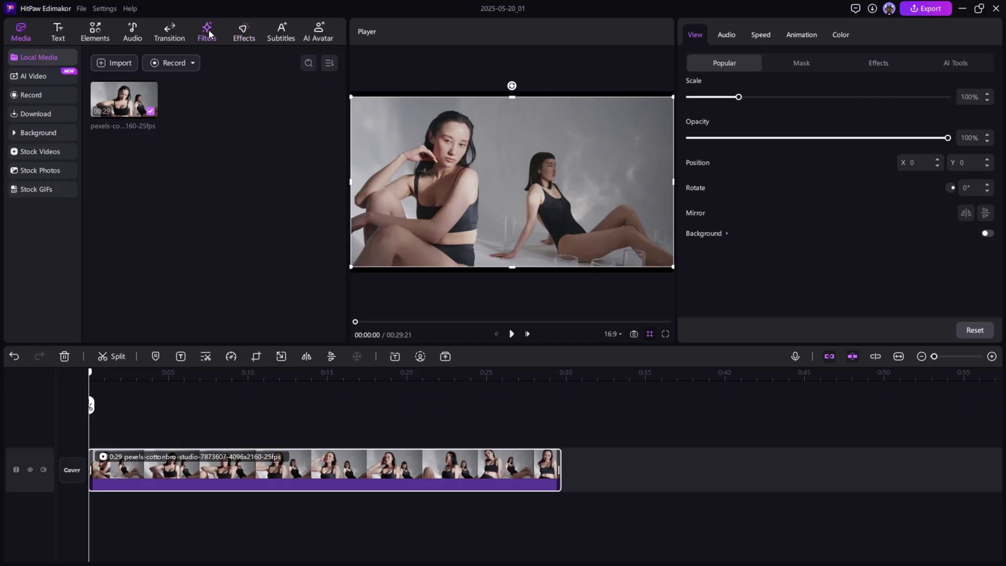
Step: Download the Rose Tinted Romance filter, apply it to the clip and lower its strength
left_click(207, 31)
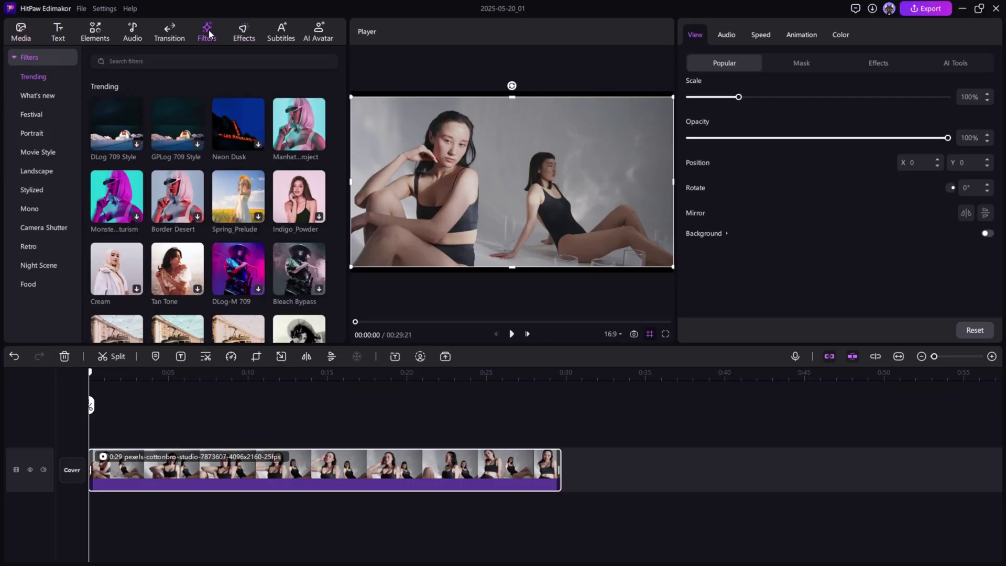
scroll(218, 183, "down", 5)
scroll(218, 187, "down", 3)
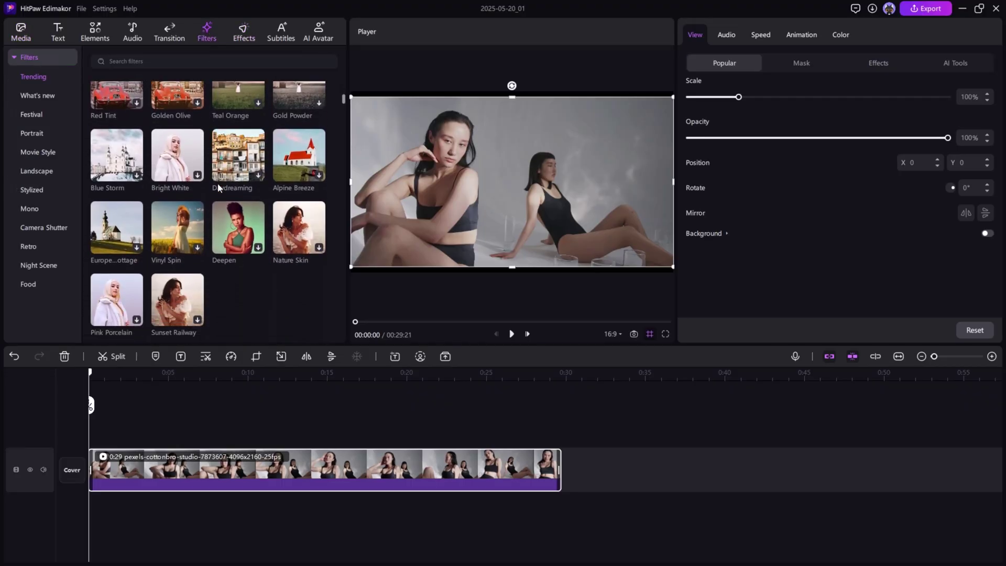
scroll(218, 184, "down", 1)
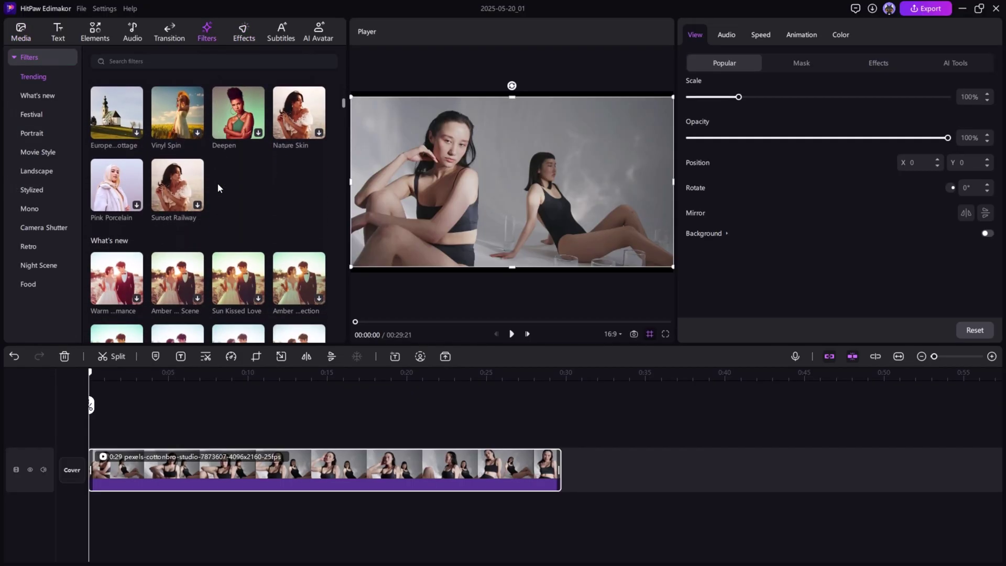
left_click(46, 227)
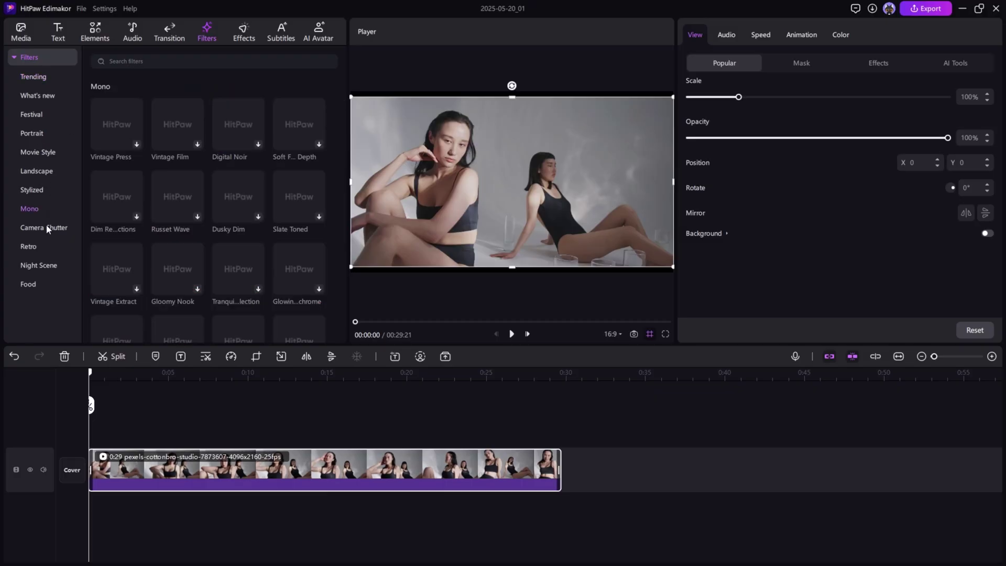
left_click(29, 284)
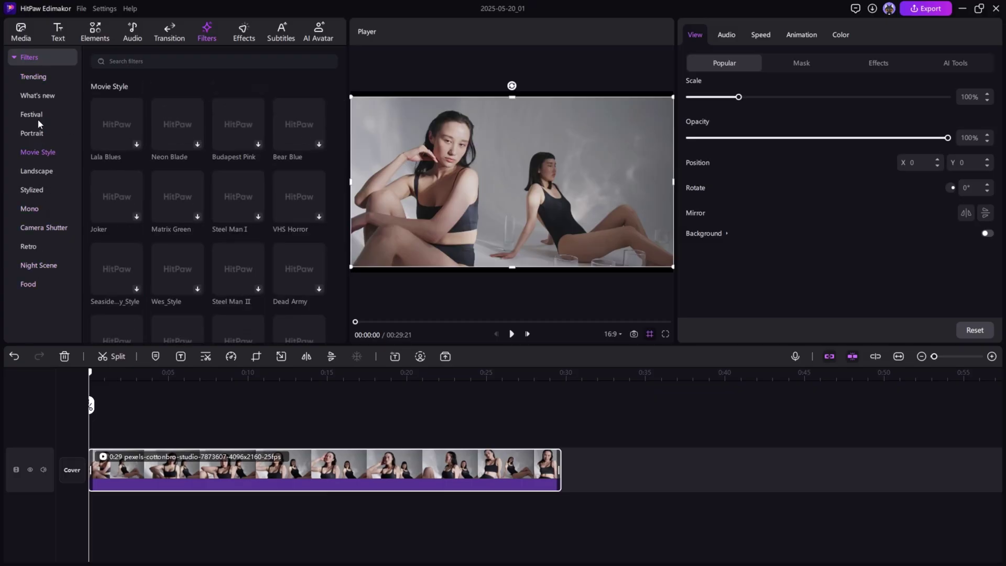
left_click(38, 96)
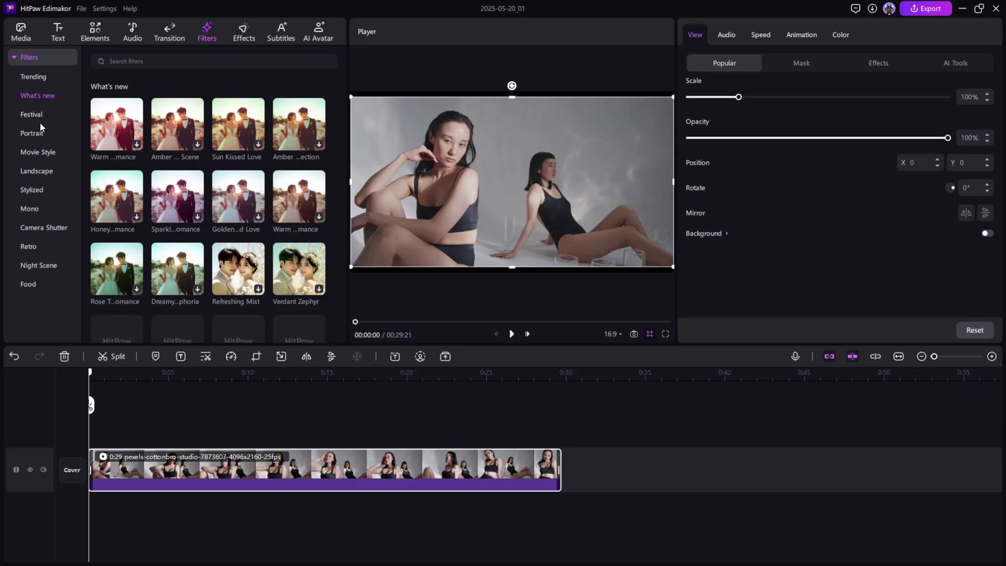
left_click(126, 256)
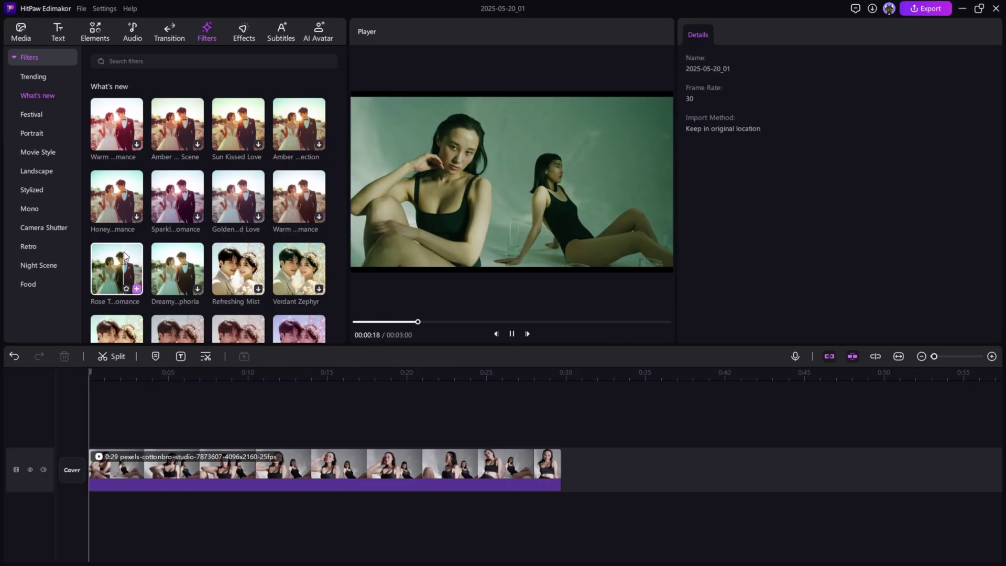
left_click_drag(126, 258, 184, 467)
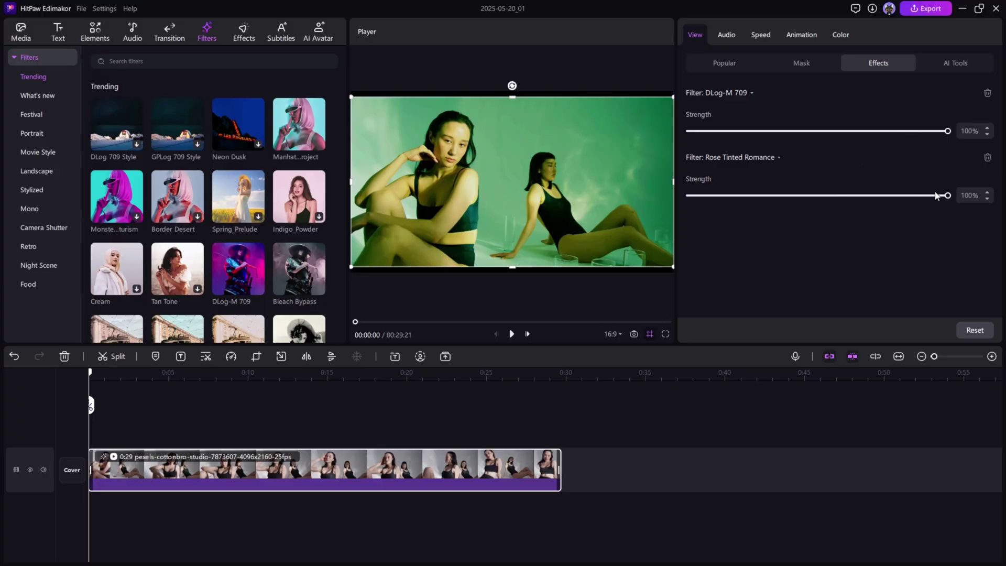
left_click_drag(937, 195, 842, 196)
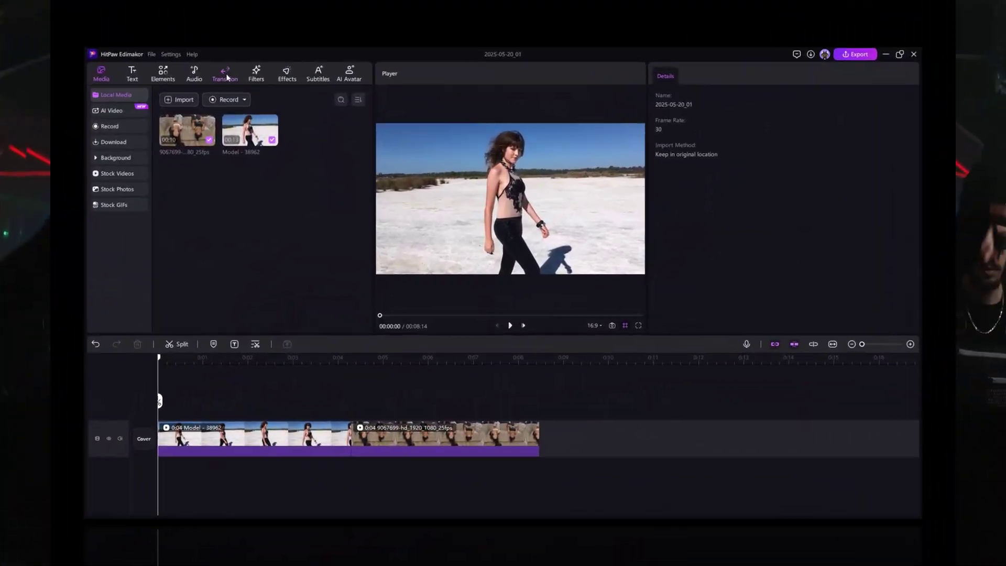
Step: Browse the transition categories from What's New through 3D, returning to Trending
left_click(172, 36)
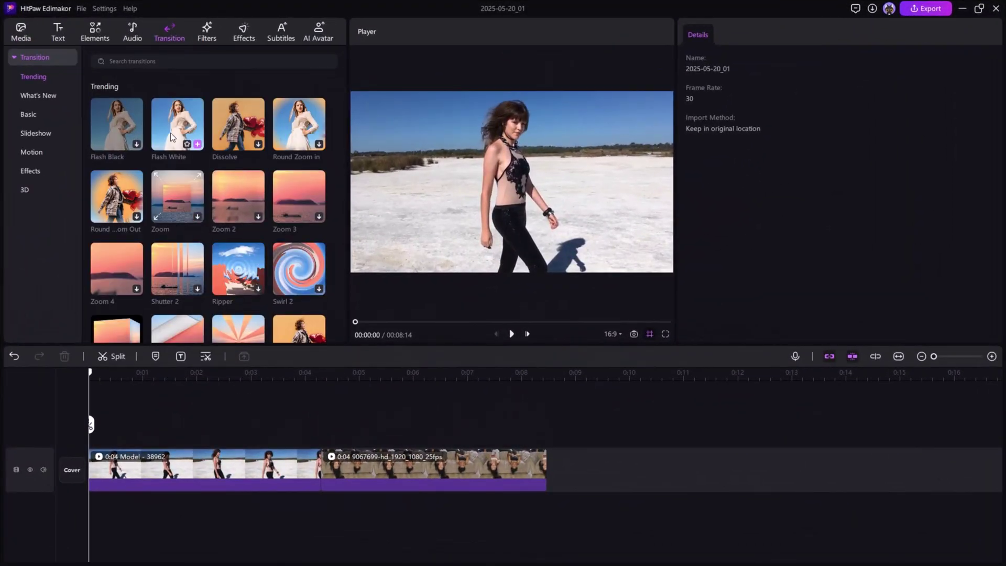
left_click(57, 95)
left_click(43, 114)
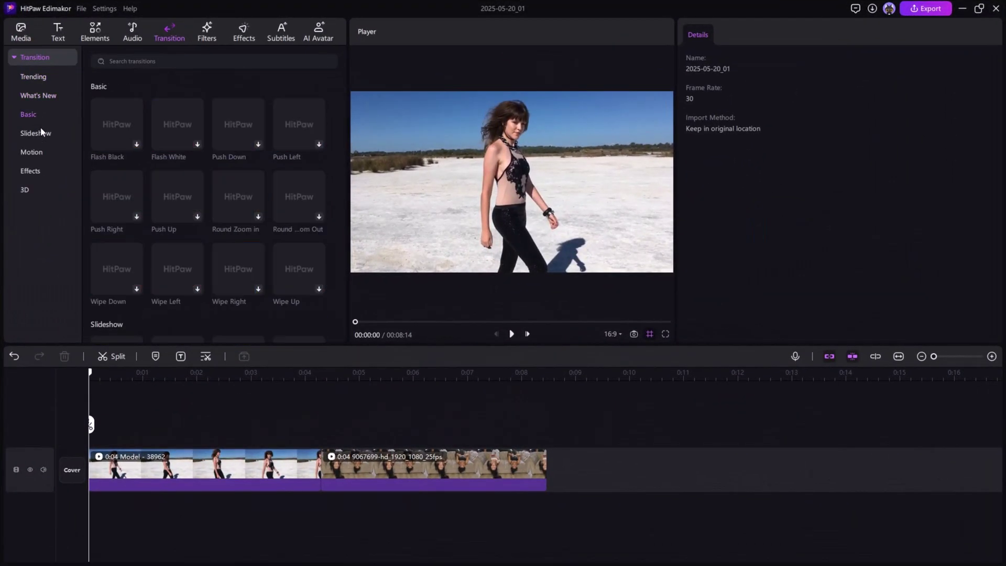
left_click(35, 133)
left_click(39, 151)
left_click(36, 171)
left_click(25, 190)
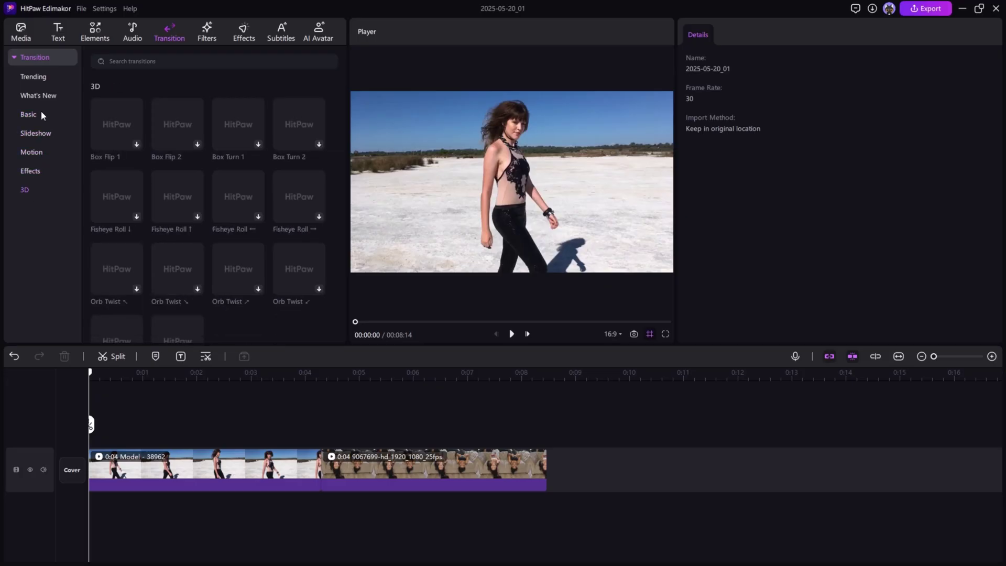
left_click(48, 77)
Step: Place a Zoom transition between the two clips and preview it from about 0:03
left_click_drag(253, 179, 320, 460)
left_click_drag(177, 268, 320, 455)
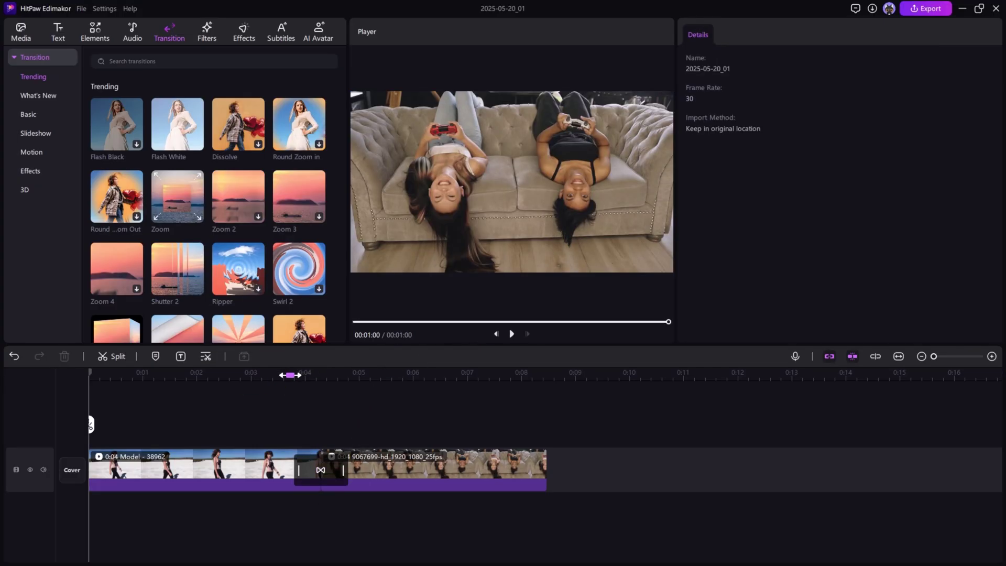
left_click(256, 374)
left_click(511, 333)
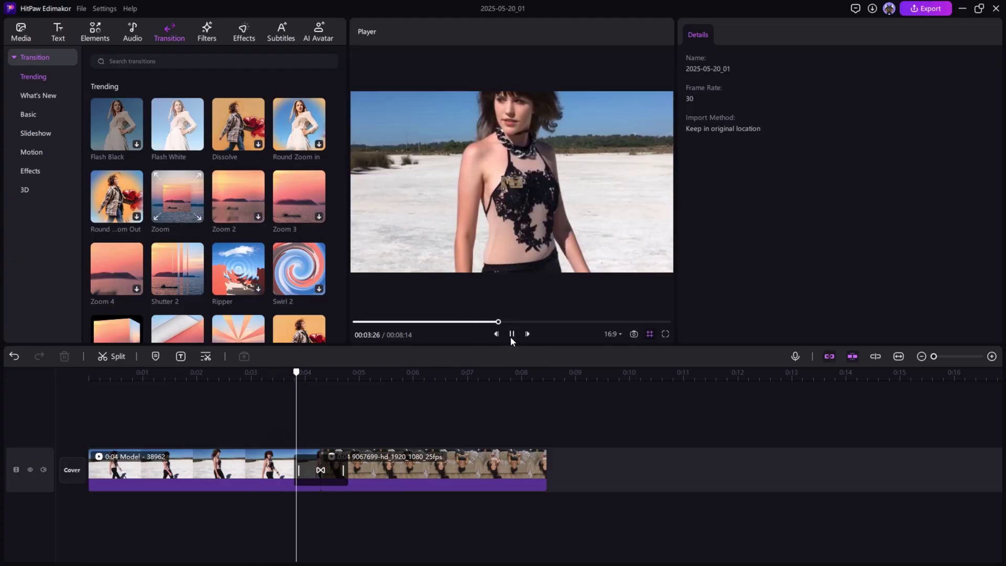
left_click(512, 335)
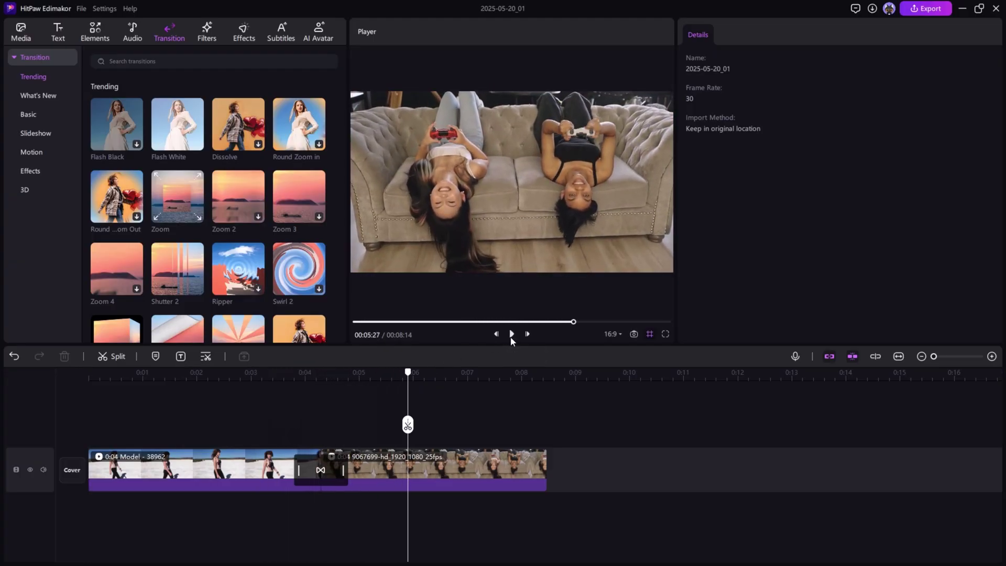
left_click(321, 470)
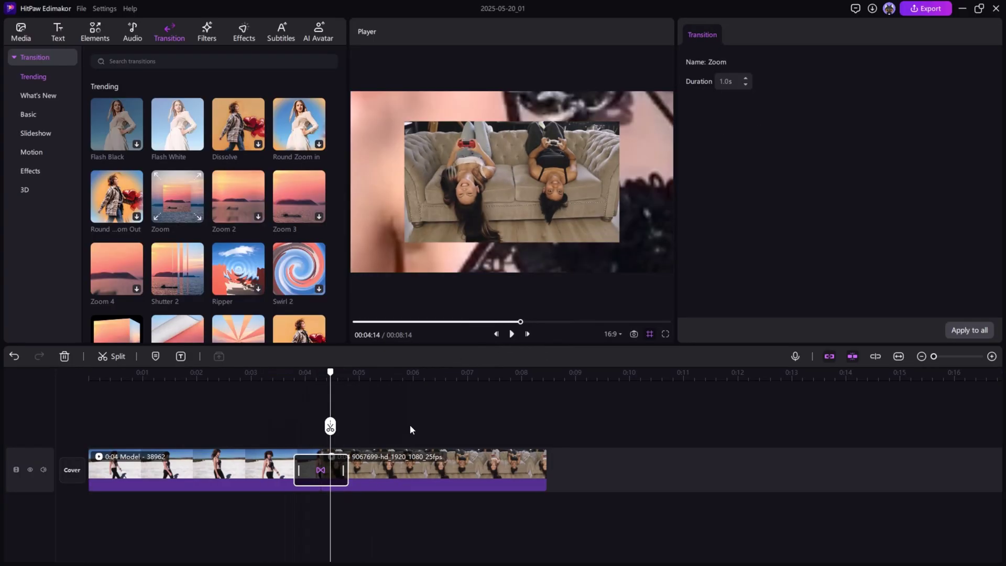
Step: Insert a 3-second freeze frame into the sofa clip at 00:04:29
left_click(118, 357)
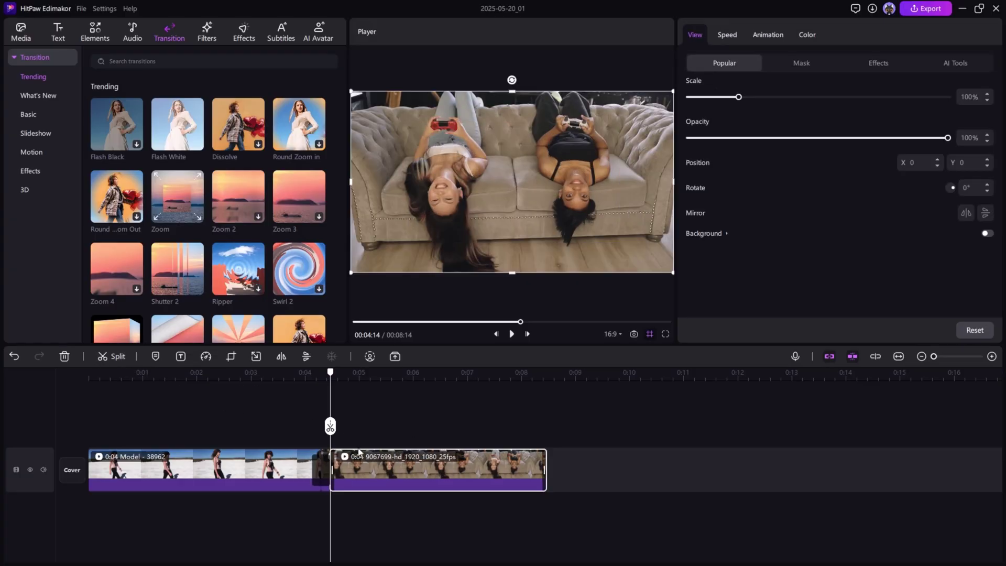
left_click_drag(330, 426, 358, 427)
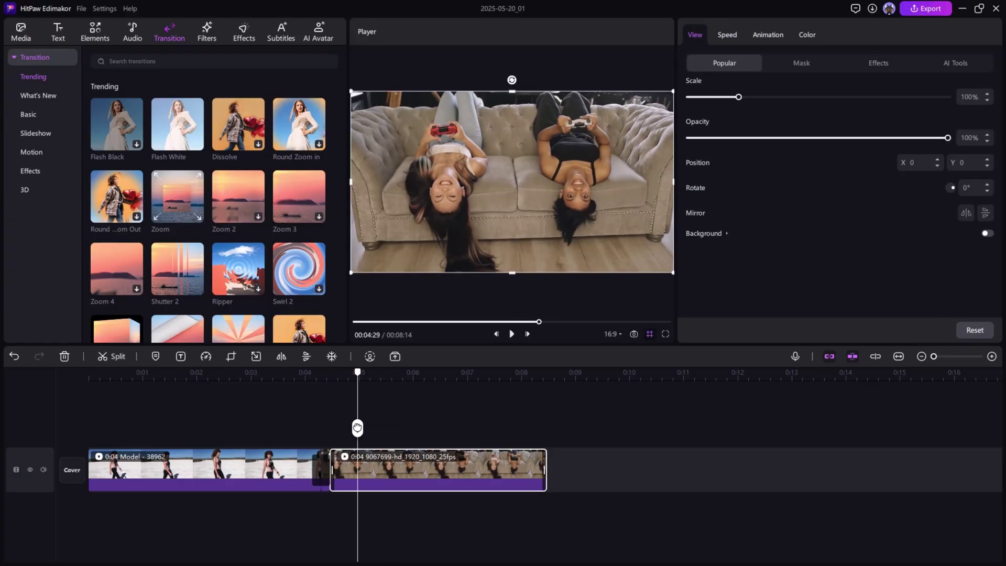
left_click(333, 357)
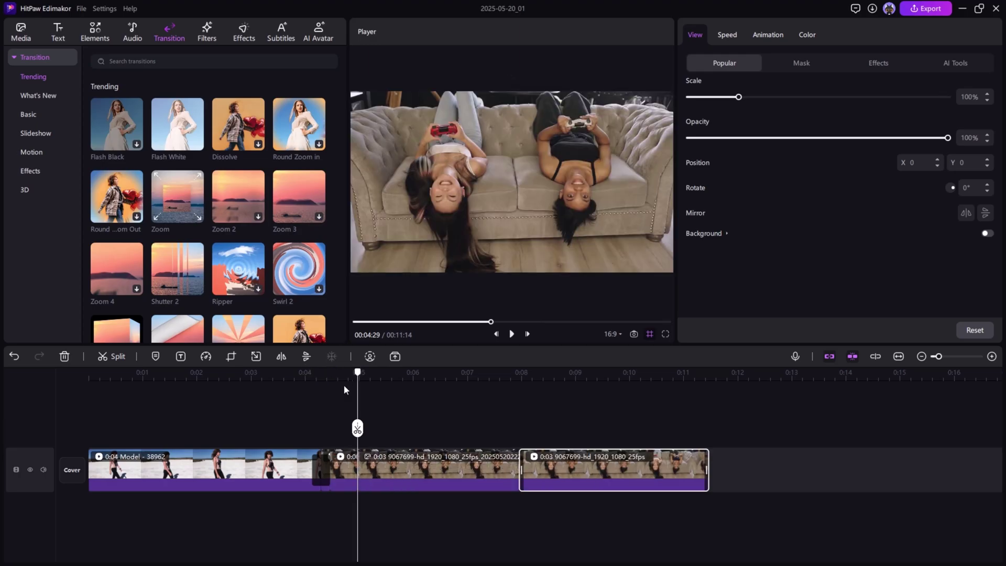
Step: Play back from 00:03:27 and split the clip at 00:10:16
left_click_drag(357, 428, 300, 429)
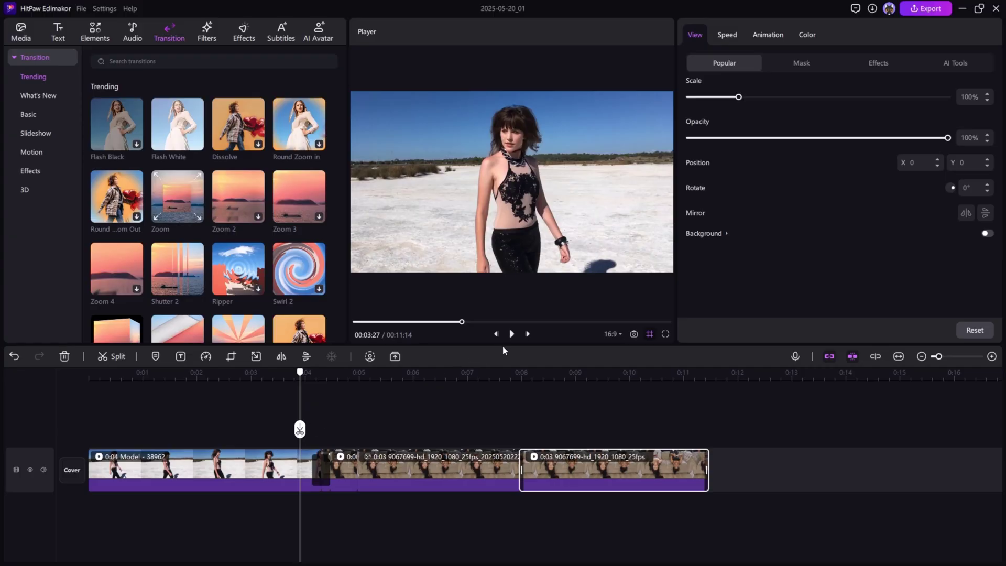
left_click(511, 334)
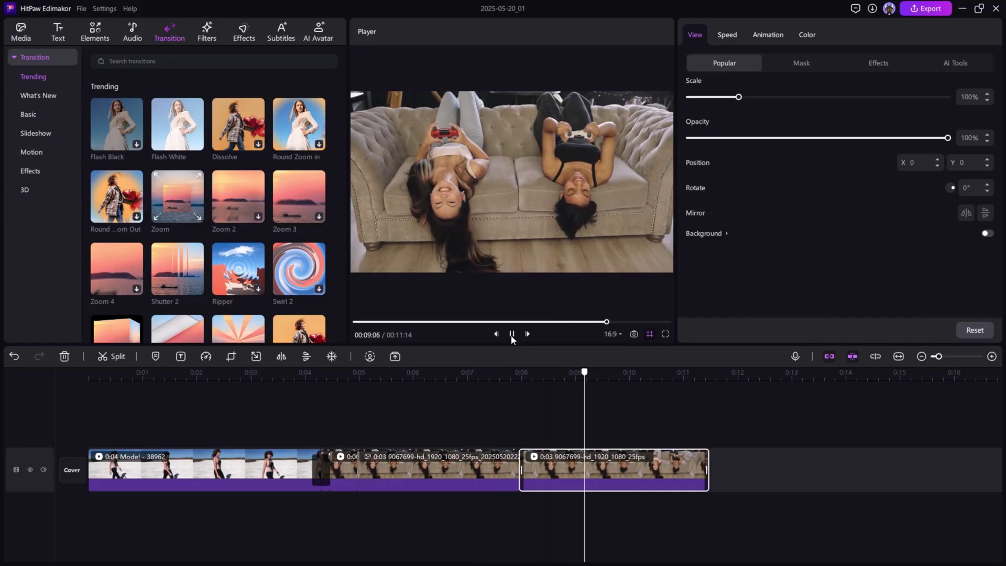
left_click(512, 334)
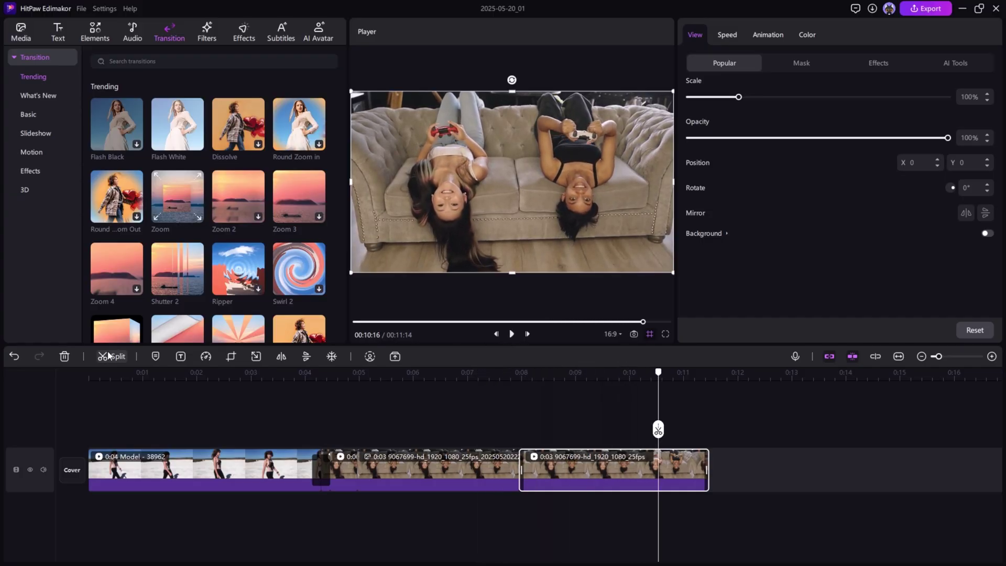
key("ctrl+b")
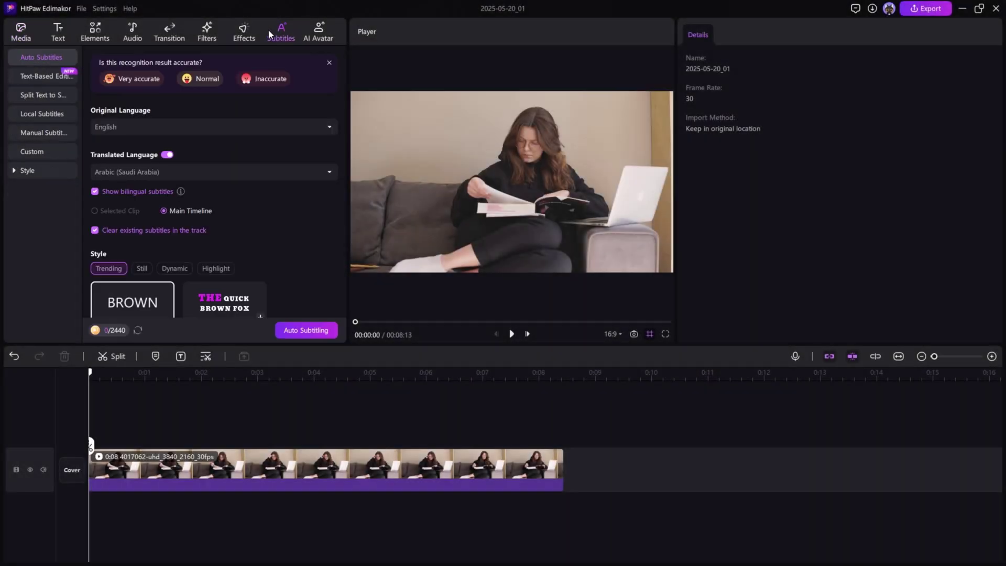
Step: Open Split Text to Subtitles, enable Text to Speech and paste the subtitle script
left_click(45, 78)
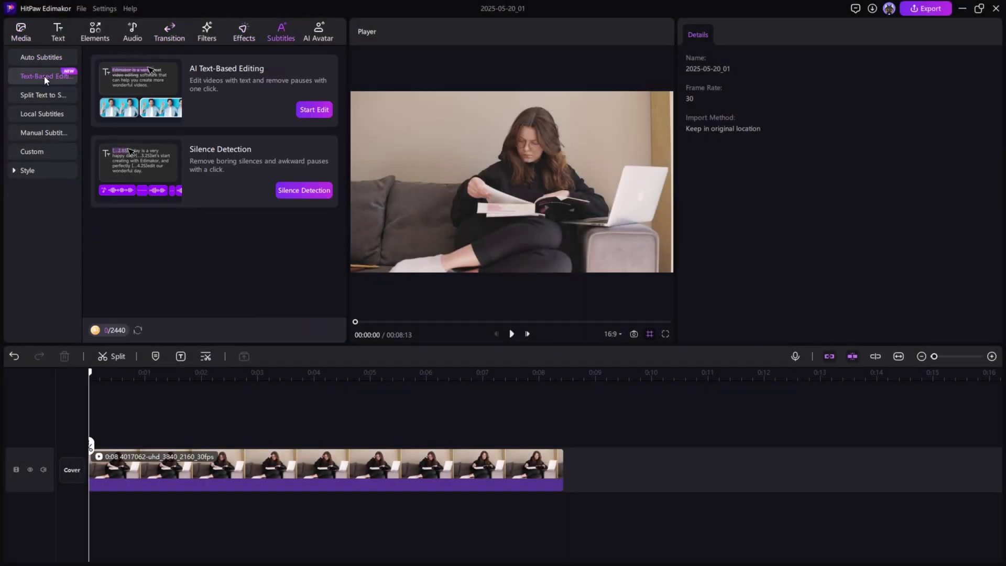
left_click(46, 95)
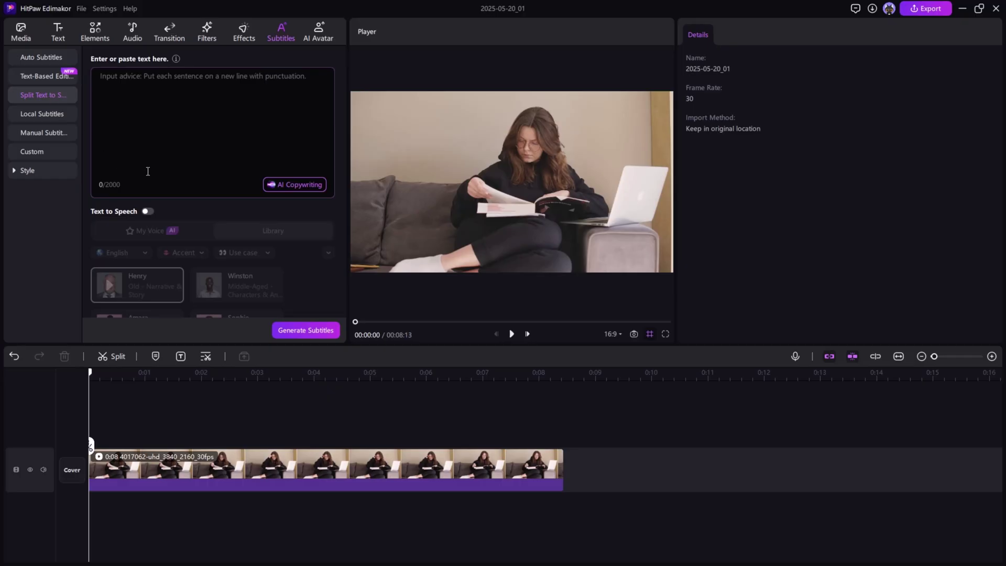
left_click(150, 211)
scroll(283, 206, "down", 3)
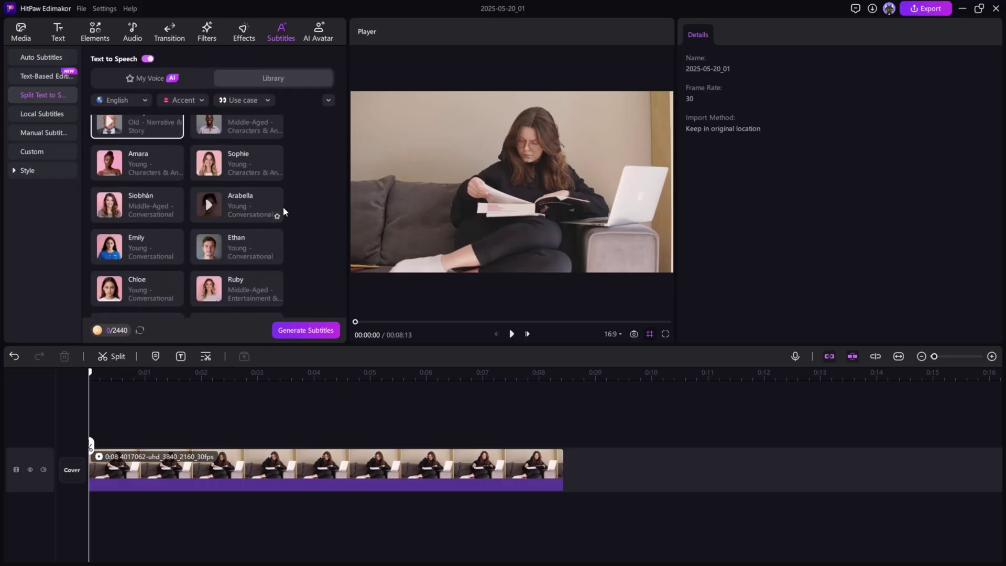
scroll(283, 207, "up", 3)
left_click(152, 105)
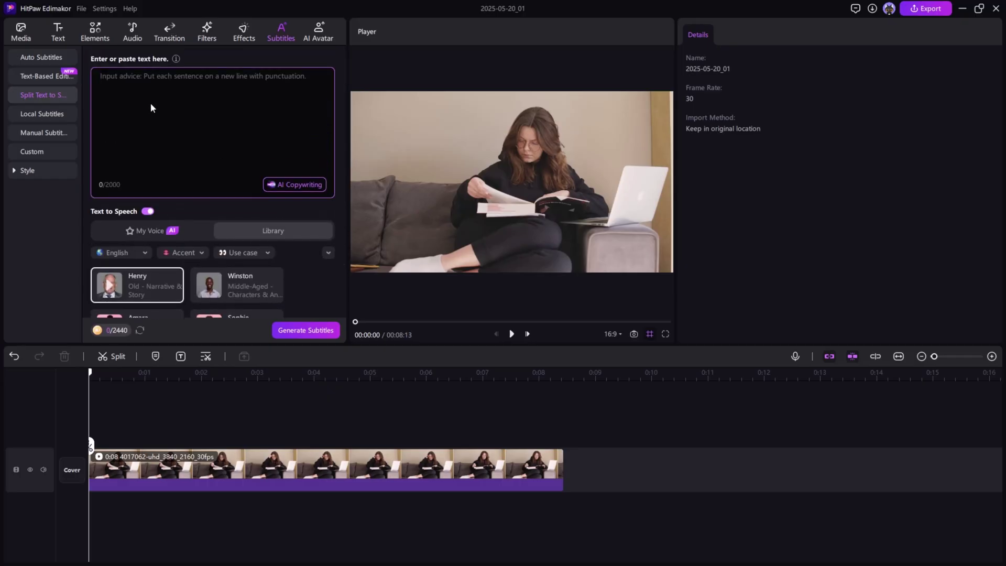
type("Are you looking for a smart, AI-powered video editor that’s easy to use but delivers professional results? Then get ready to be blown away!")
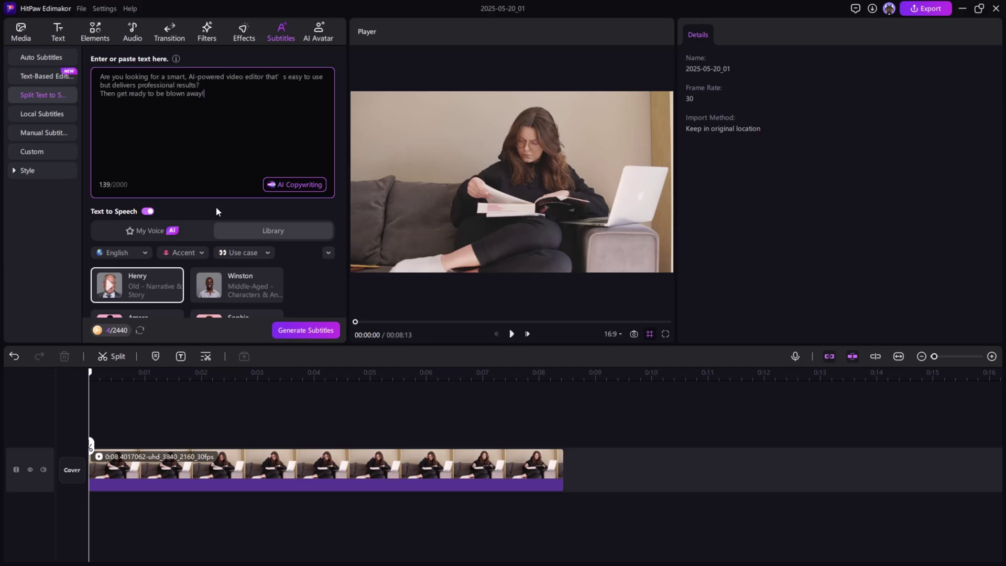
scroll(216, 207, "down", 5)
scroll(246, 216, "down", 5)
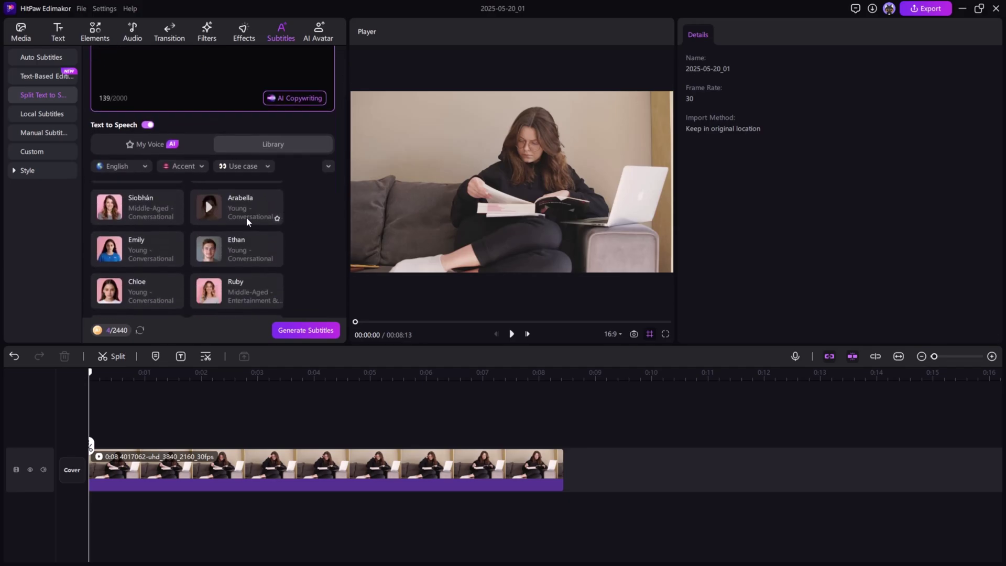
scroll(169, 231, "up", 1)
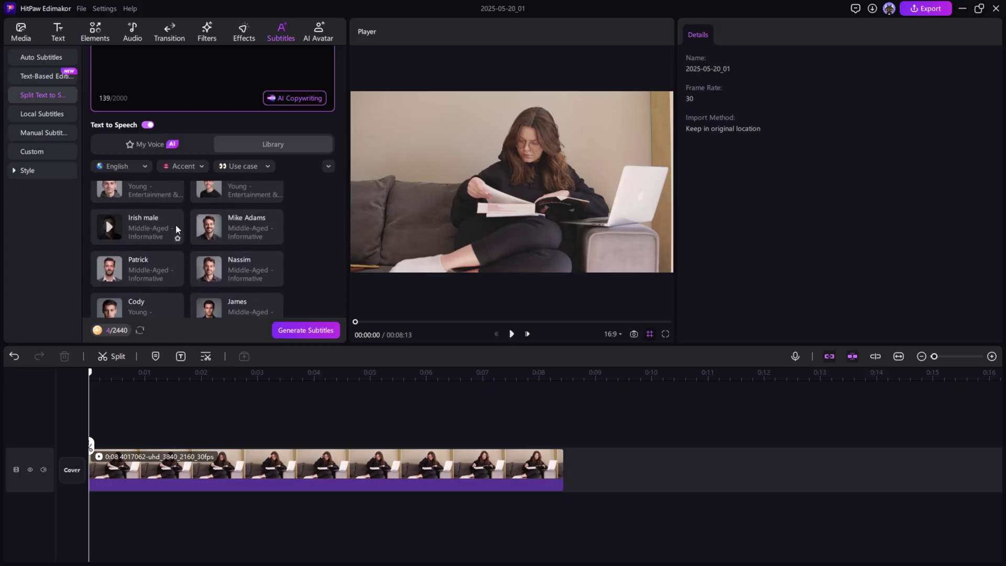
Step: Generate the four subtitle lines with narration and play the video
left_click(308, 329)
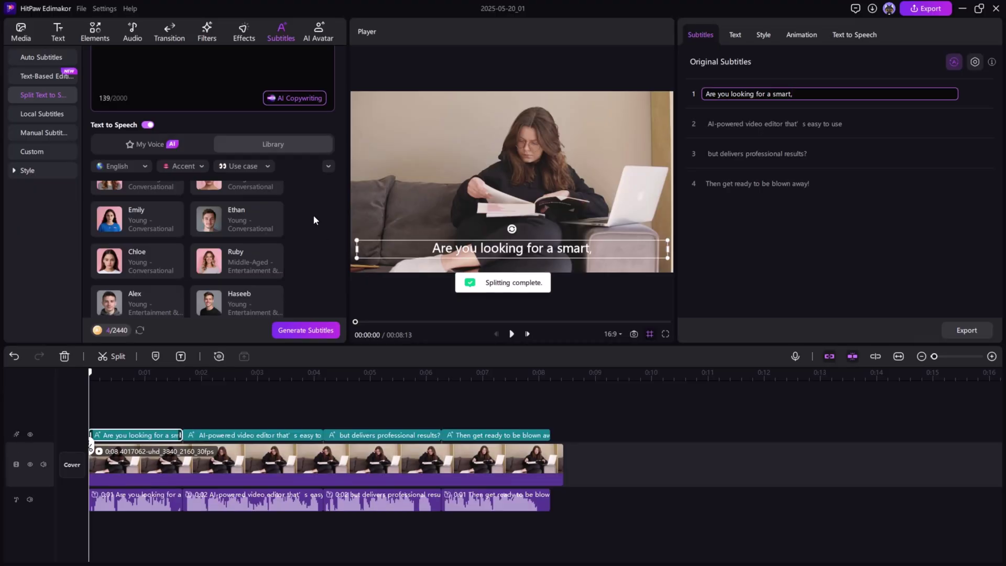
scroll(259, 138, "up", 1)
scroll(258, 137, "up", 1)
left_click(512, 334)
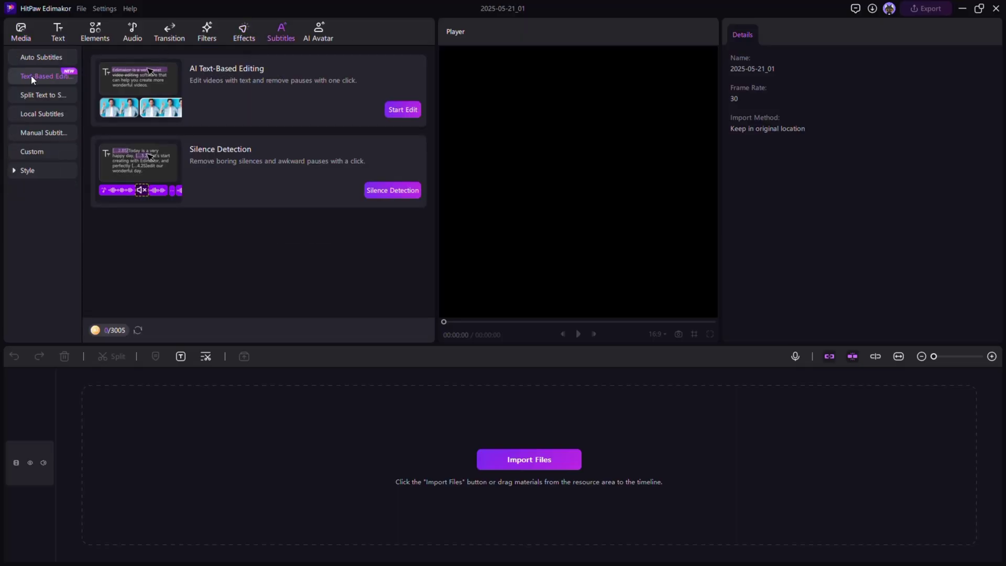
Step: Start a text-based edit and import the tour video
left_click(405, 111)
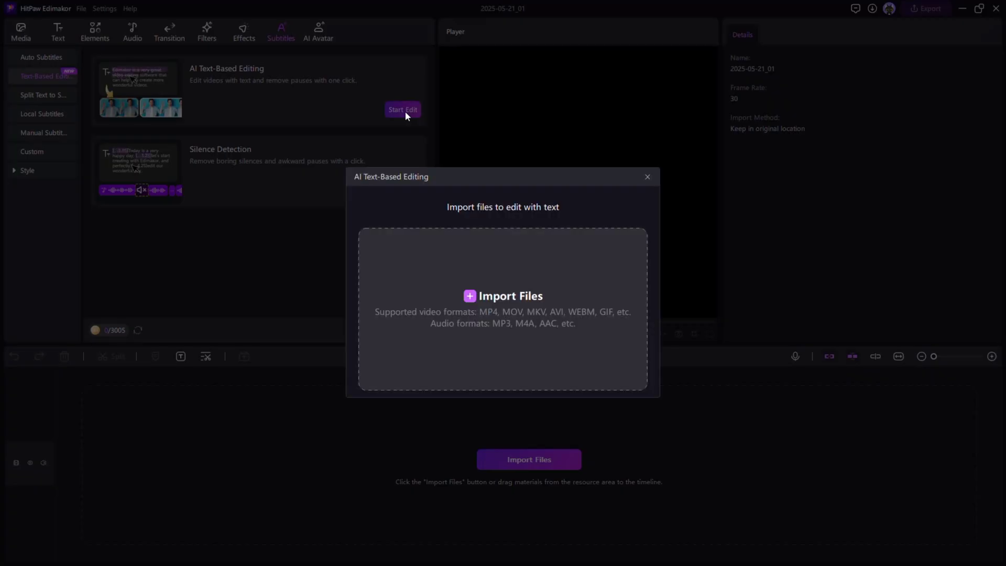
left_click(530, 265)
left_click(734, 474)
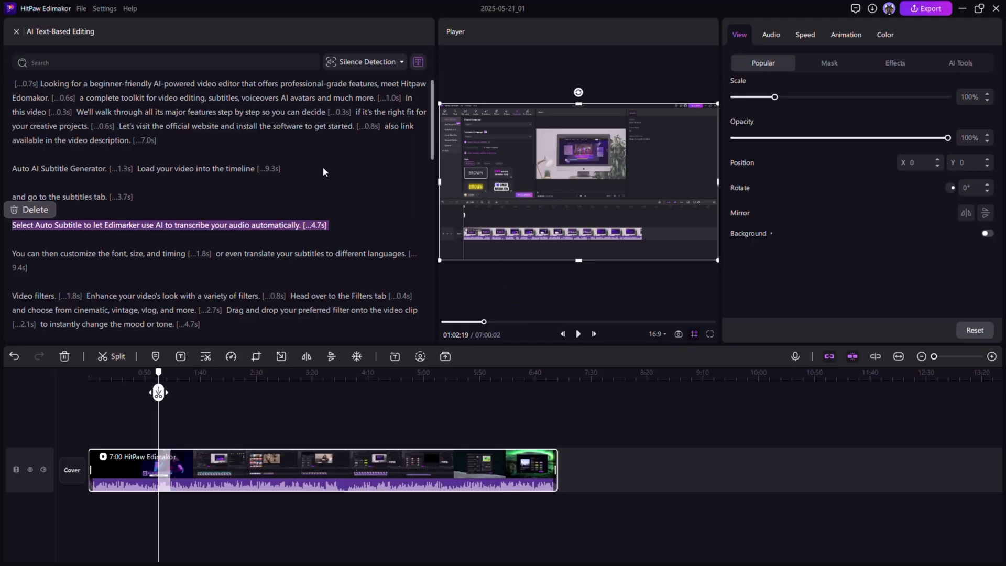
Step: Delete the Auto Subtitle, filter and AI voice changer sentences from the transcript
left_click(34, 209)
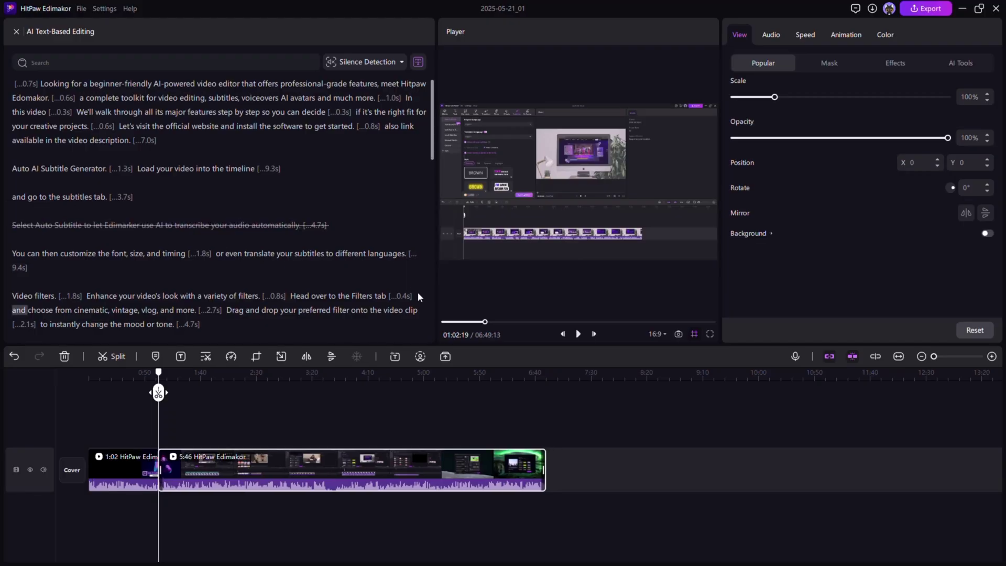
left_click_drag(418, 297, 229, 296)
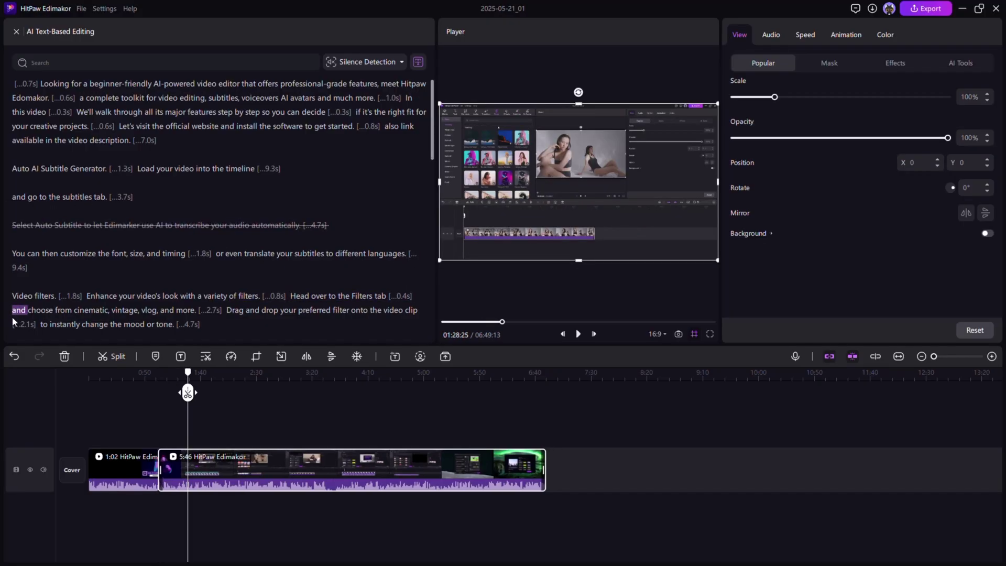
left_click_drag(18, 310, 14, 325)
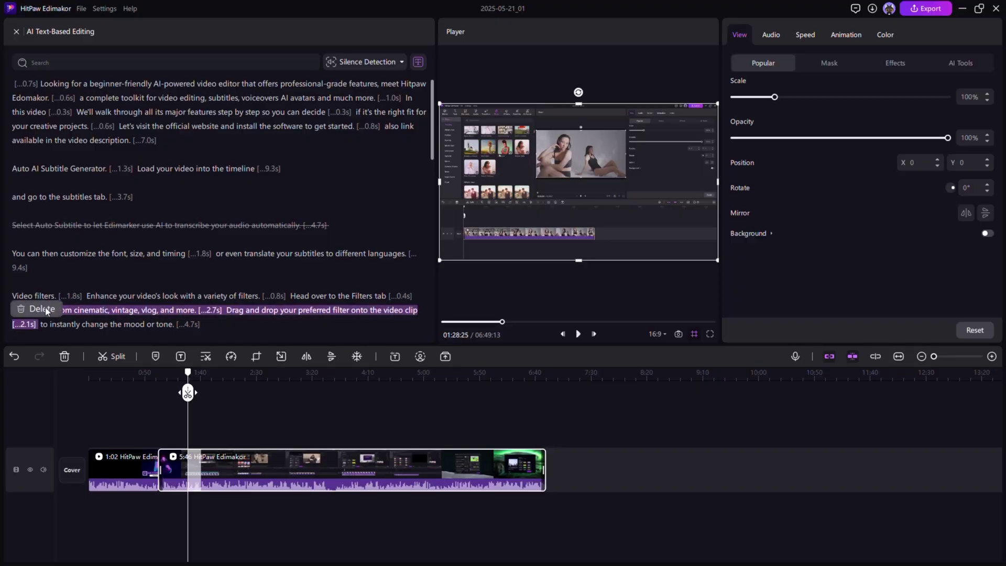
left_click(45, 308)
scroll(350, 235, "down", 10)
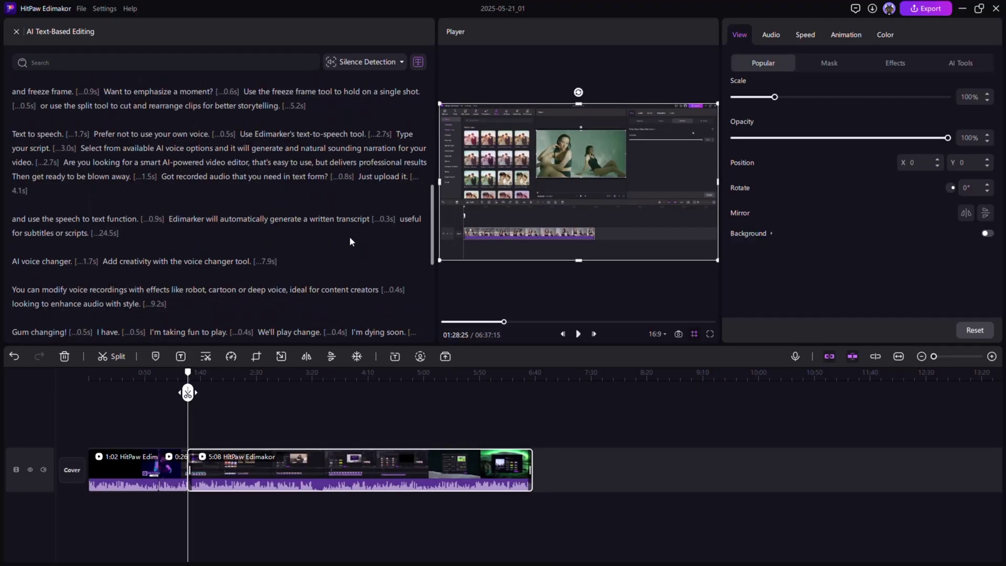
scroll(350, 239, "down", 3)
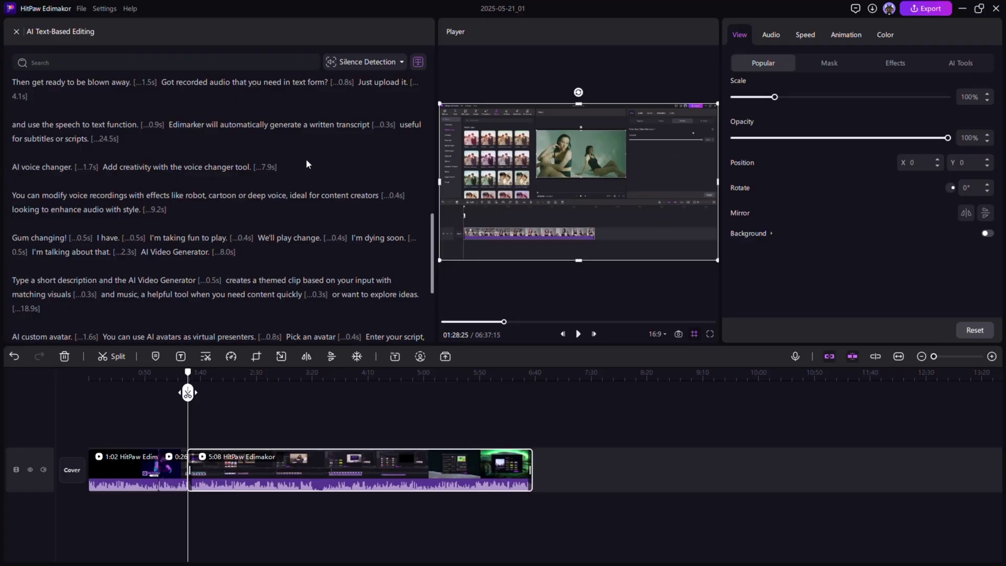
left_click(230, 168)
left_click(8, 167)
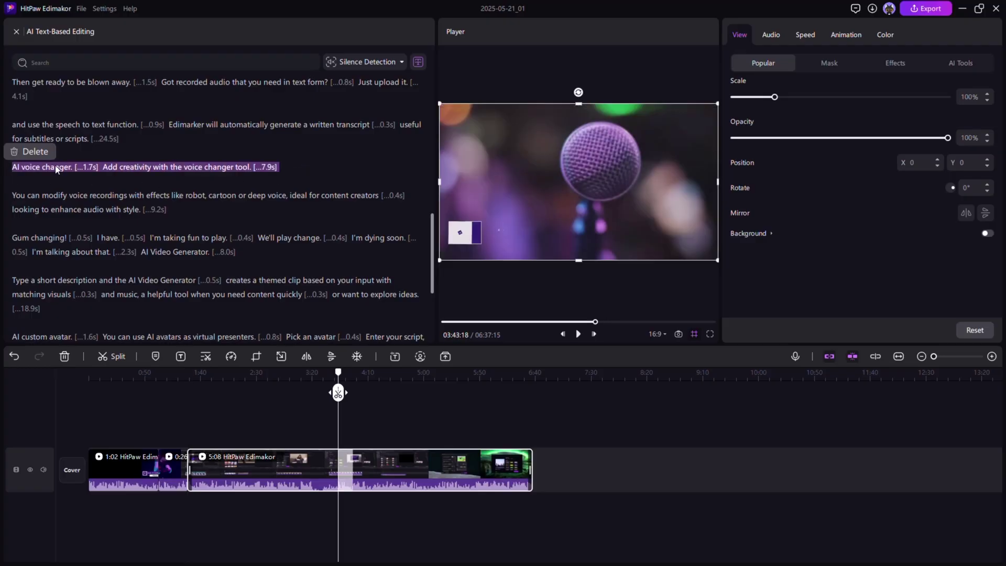
left_click(45, 149)
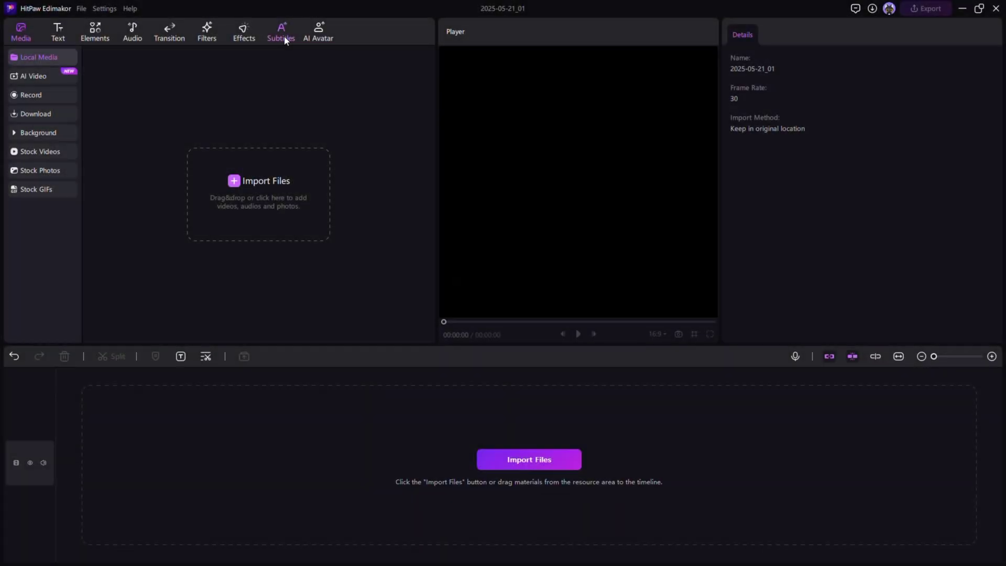
Step: Start text-based editing and import an audio file to transcribe
left_click(284, 36)
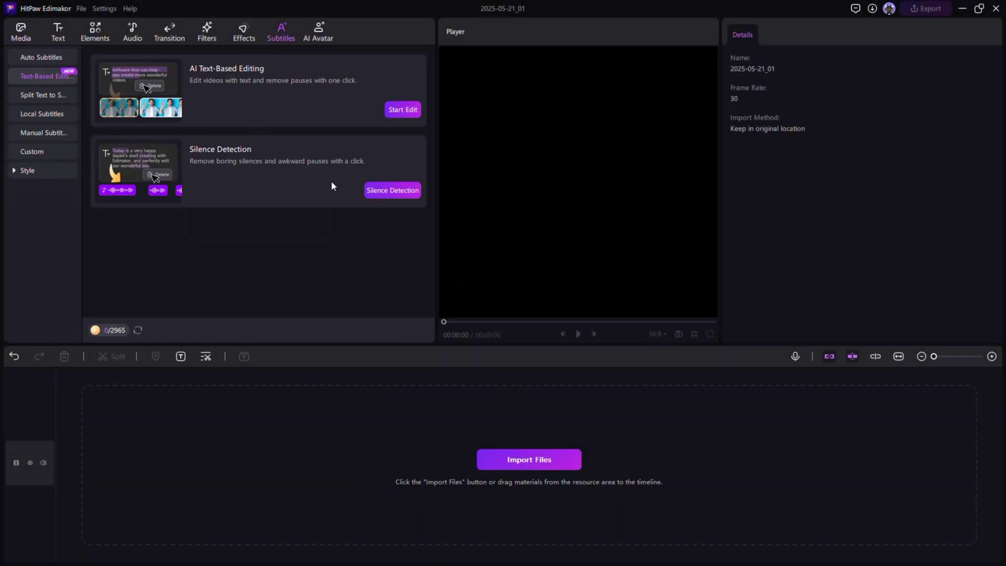
left_click(385, 189)
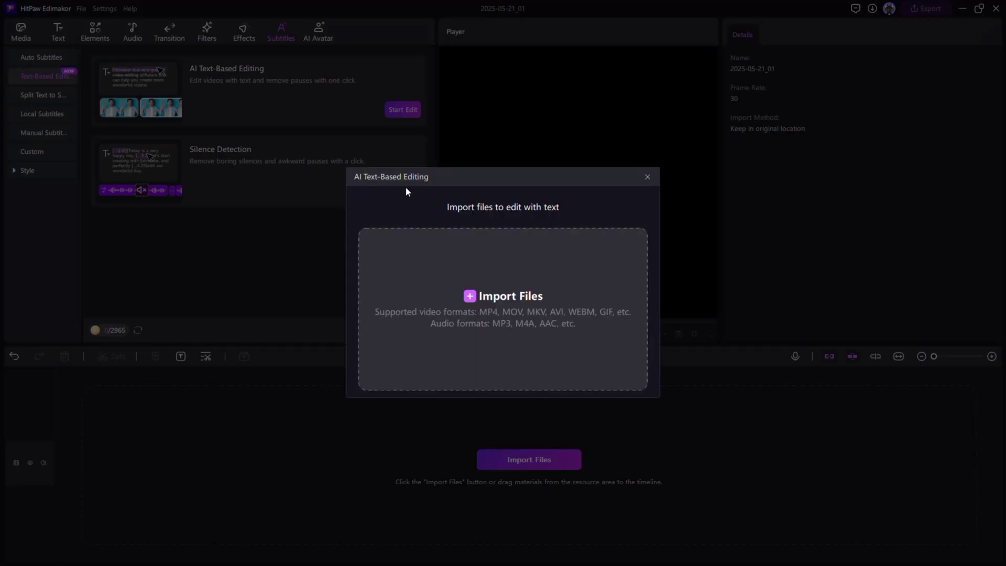
left_click(513, 295)
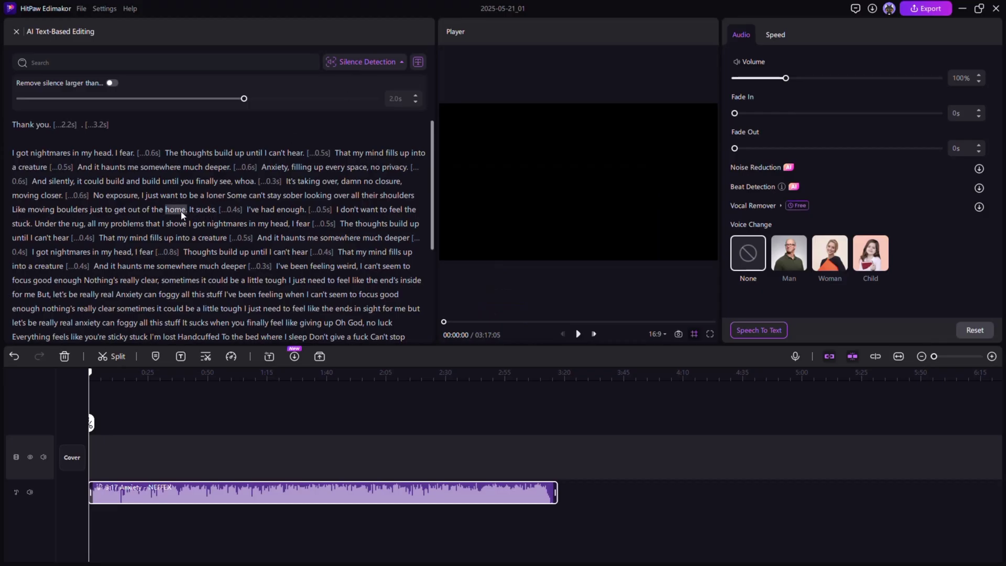
Step: Delete the words 'enough.' and 'don't' and the long repeated passage from the transcript
left_click(291, 210)
left_click(310, 194)
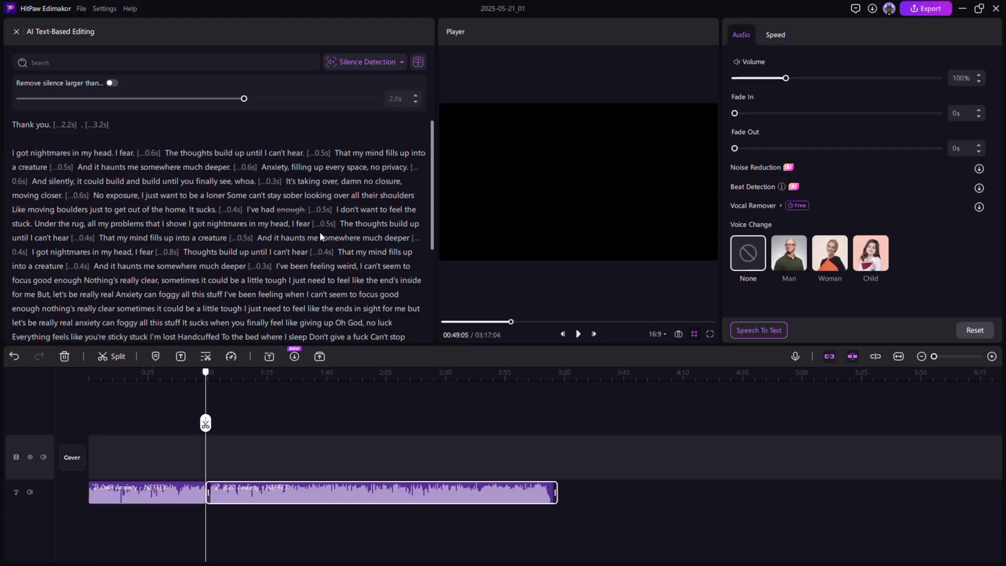
left_click(356, 212)
left_click(362, 193)
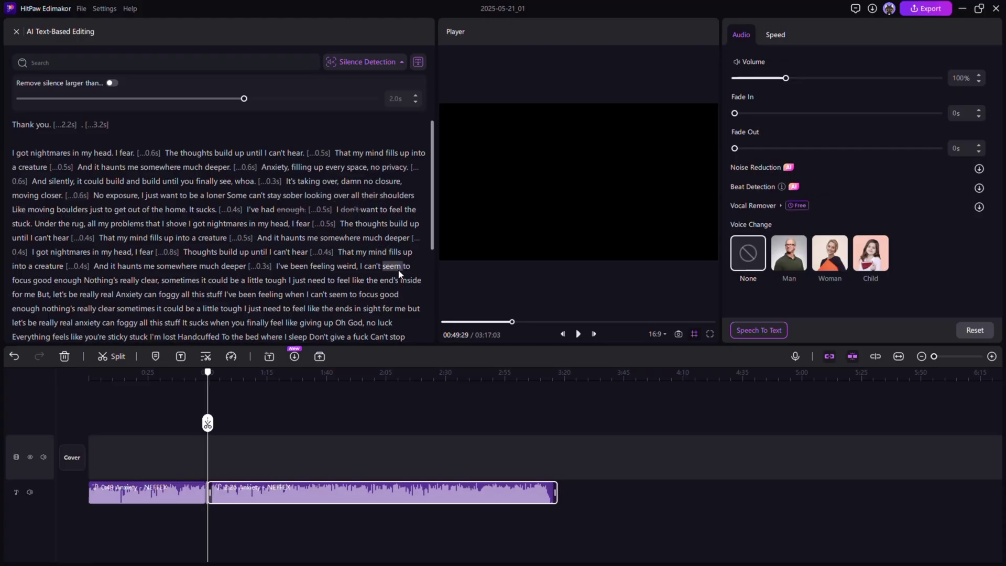
left_click_drag(404, 266, 422, 335)
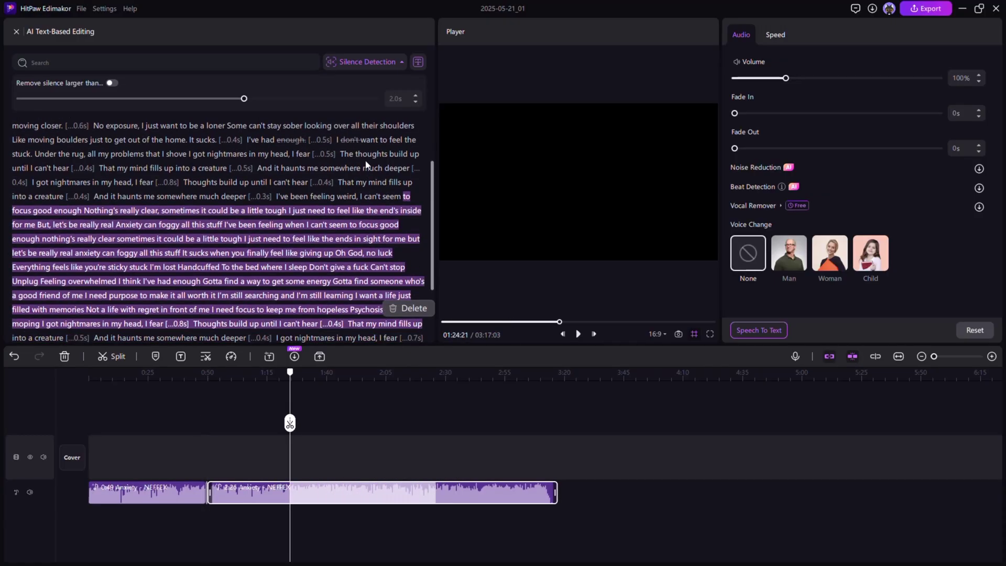
left_click(408, 310)
Step: Delete the word 'Thoughts' and select the word 'somewhere' in the transcript
scroll(183, 240, "down", 2)
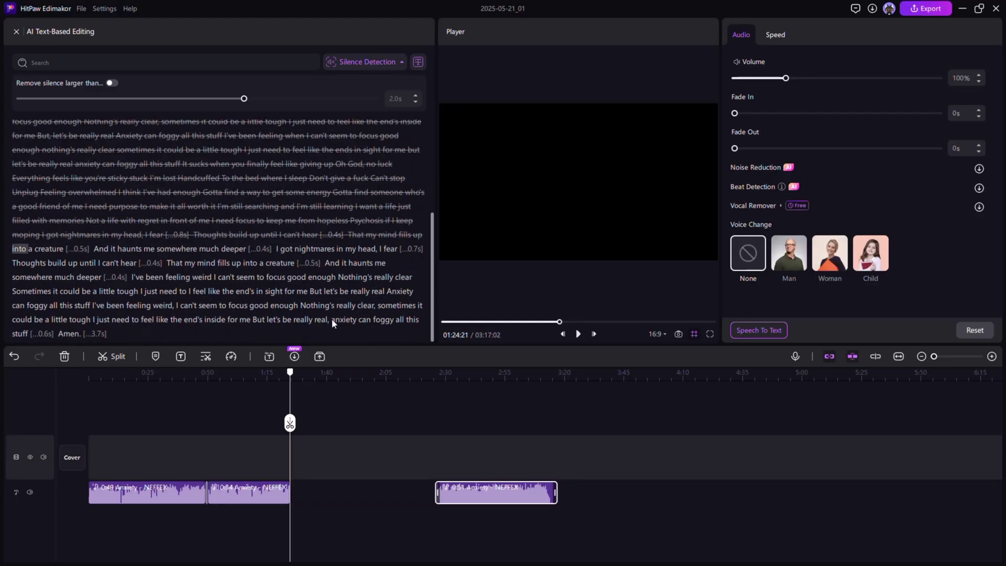
left_click(29, 263)
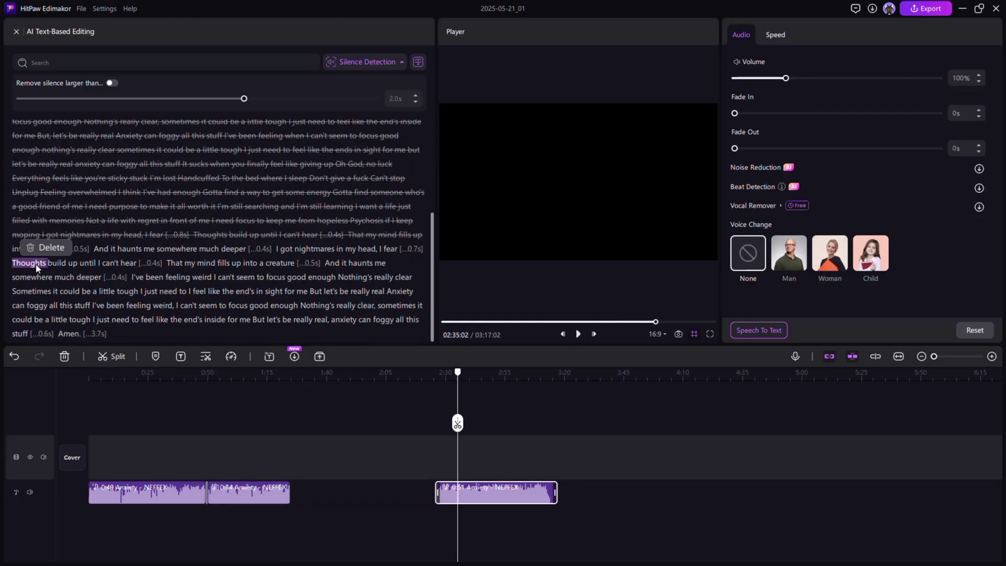
left_click(46, 247)
left_click(174, 250)
scroll(259, 234, "up", 2)
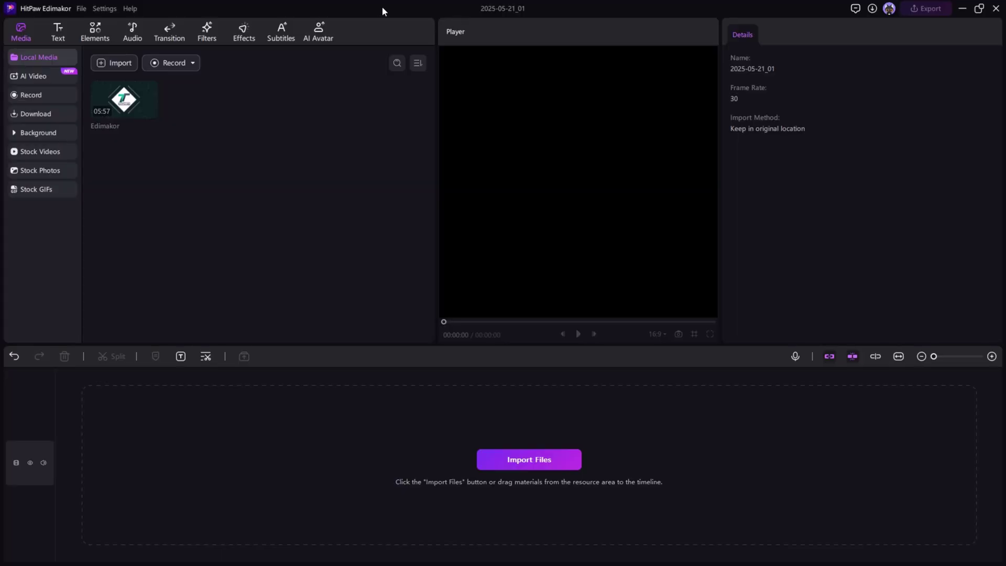
Step: Place the Edimakor video on the timeline and trim it to its first 0:26
left_click_drag(136, 109, 90, 447)
left_click_drag(90, 390, 123, 391)
key("ctrl+b")
left_click(224, 476)
key("Delete")
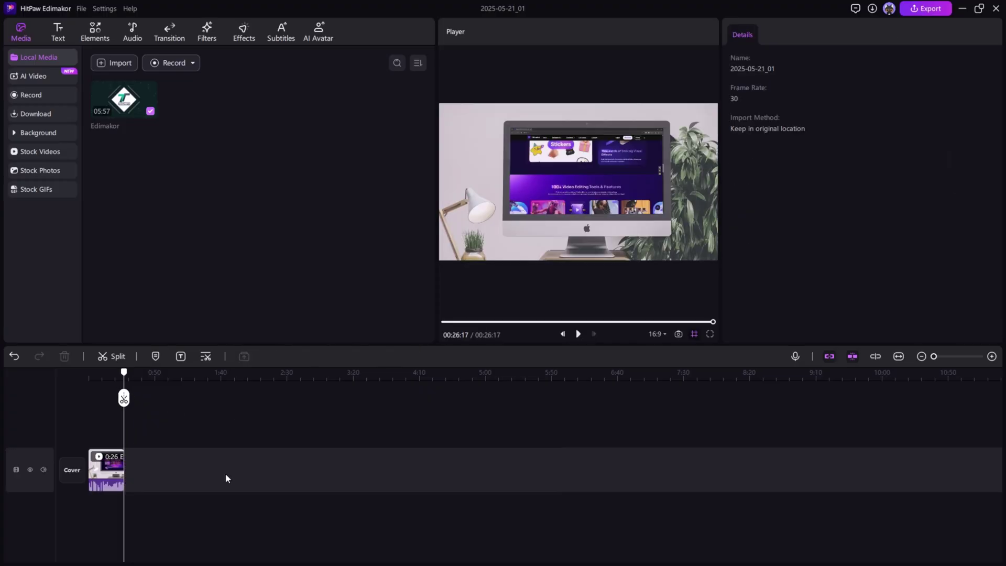
left_click_drag(730, 398, 136, 400)
Step: Detach the clip's audio, auto-generate subtitles with Speech To Text, and play from the start
right_click(208, 471)
left_click(245, 409)
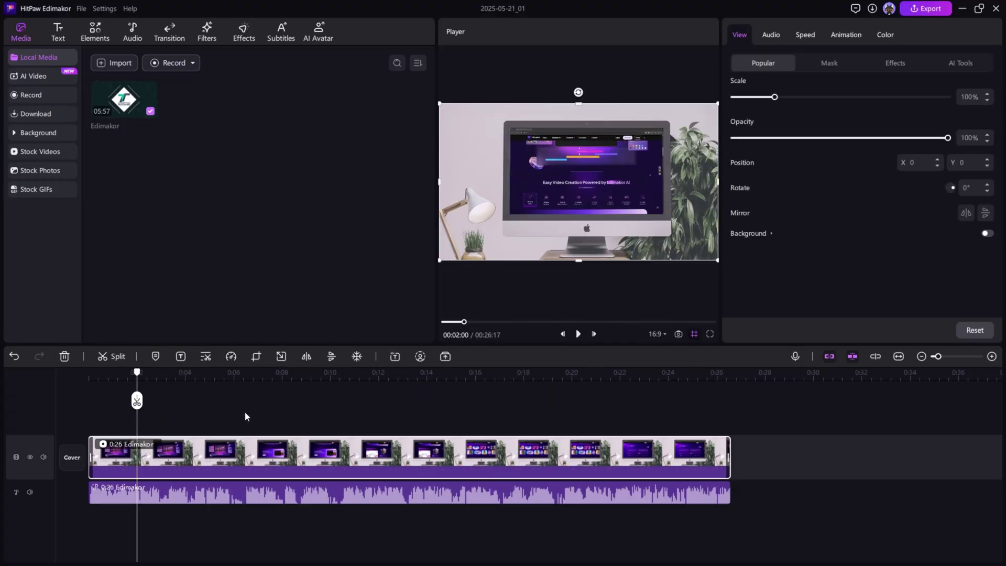
left_click(271, 498)
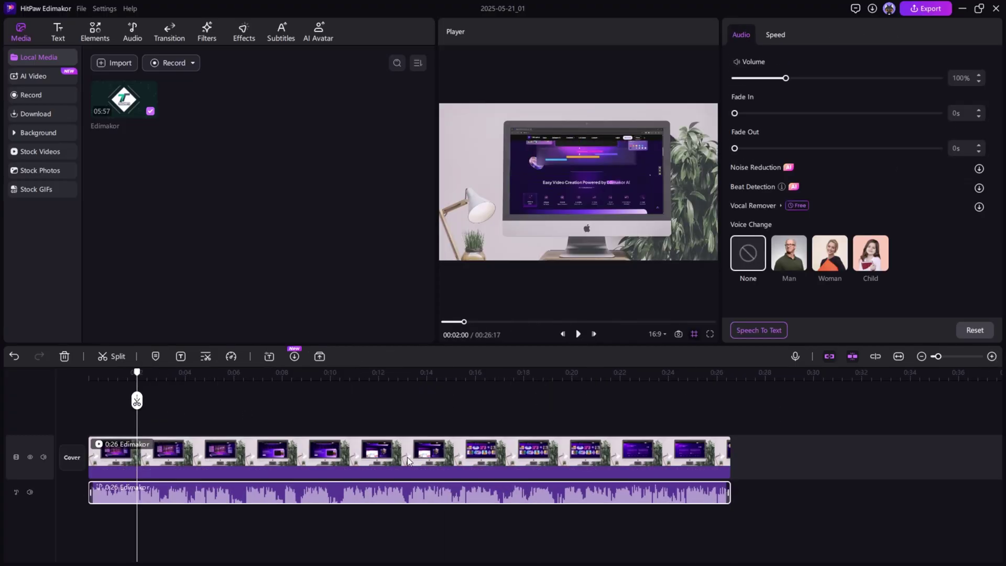
left_click(759, 331)
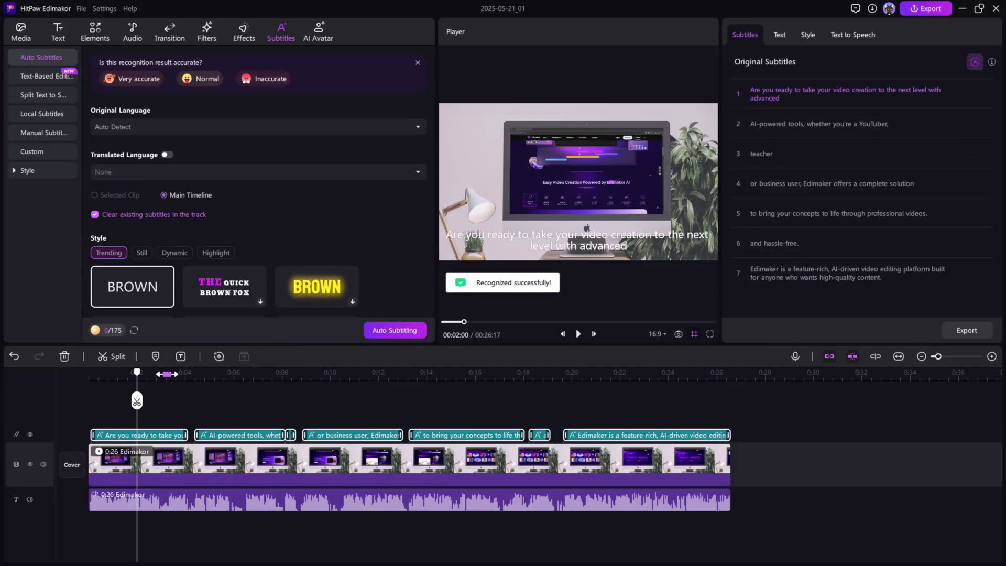
left_click_drag(167, 373, 90, 373)
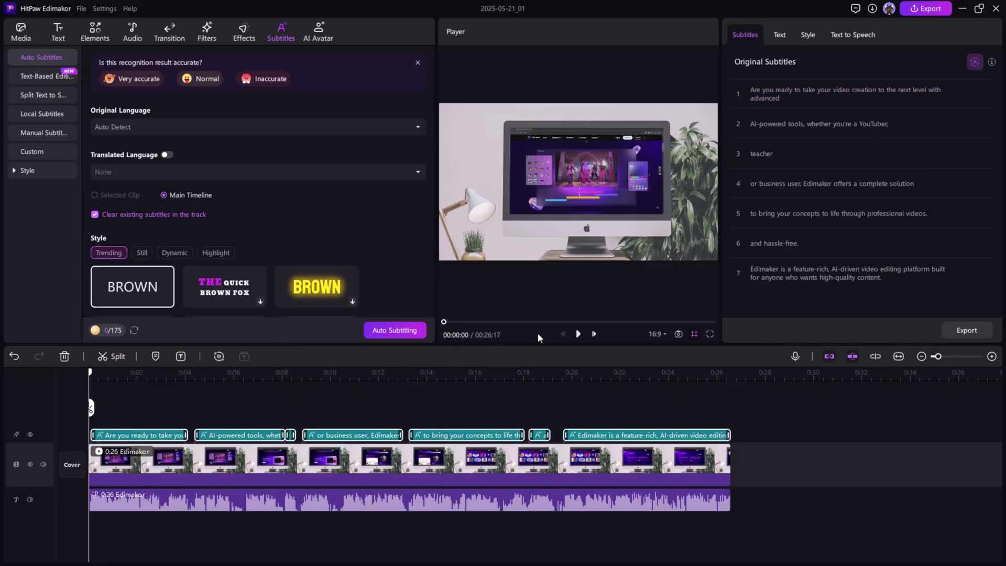
left_click(578, 333)
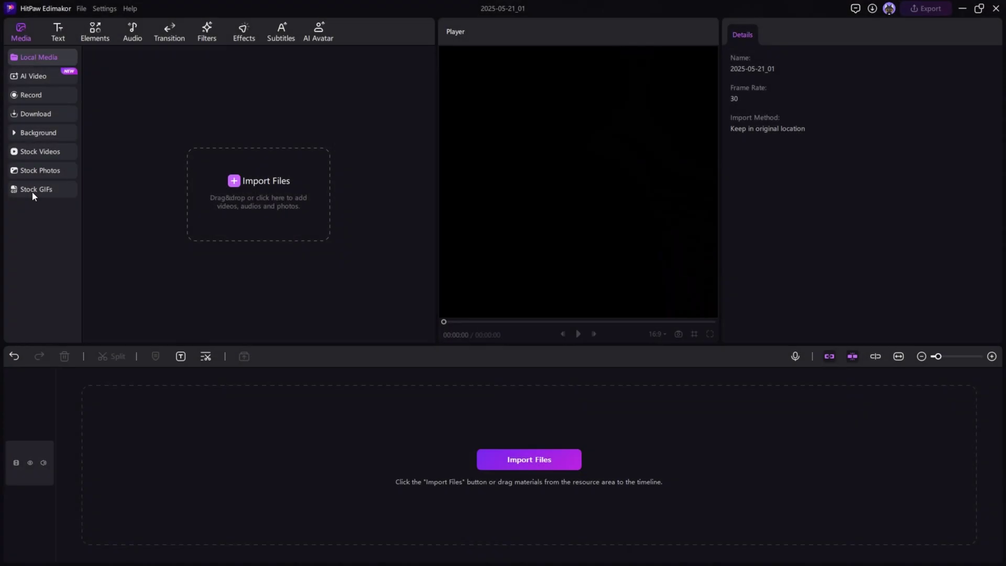
Step: Load the Changing - NEFFEX track into the Change Voice tool
left_click(138, 33)
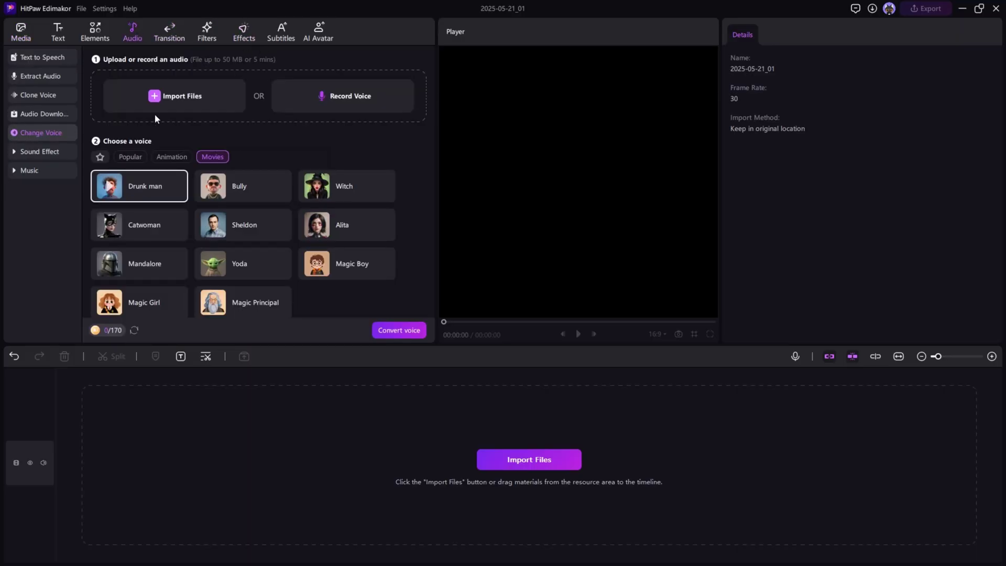
left_click(170, 101)
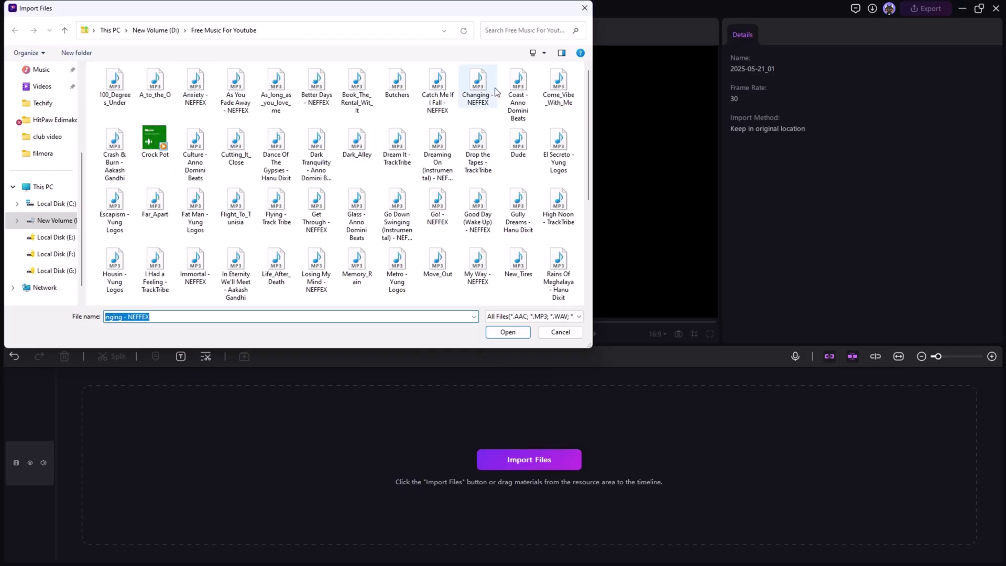
left_click(495, 92)
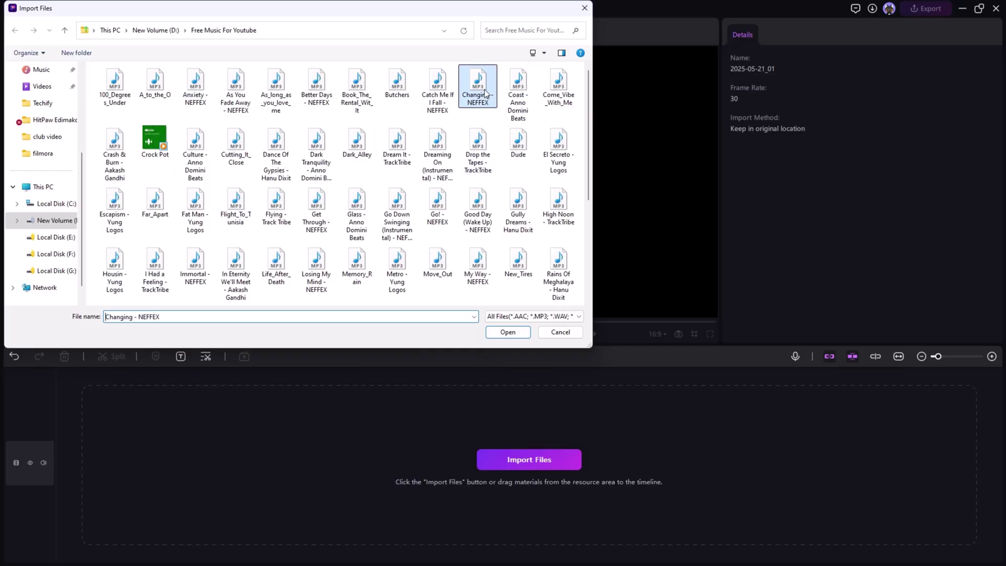
left_click(521, 335)
Step: Convert the song to the Animation > Luigi voice, then play and pause the result
scroll(253, 258, "down", 2)
scroll(256, 253, "up", 2)
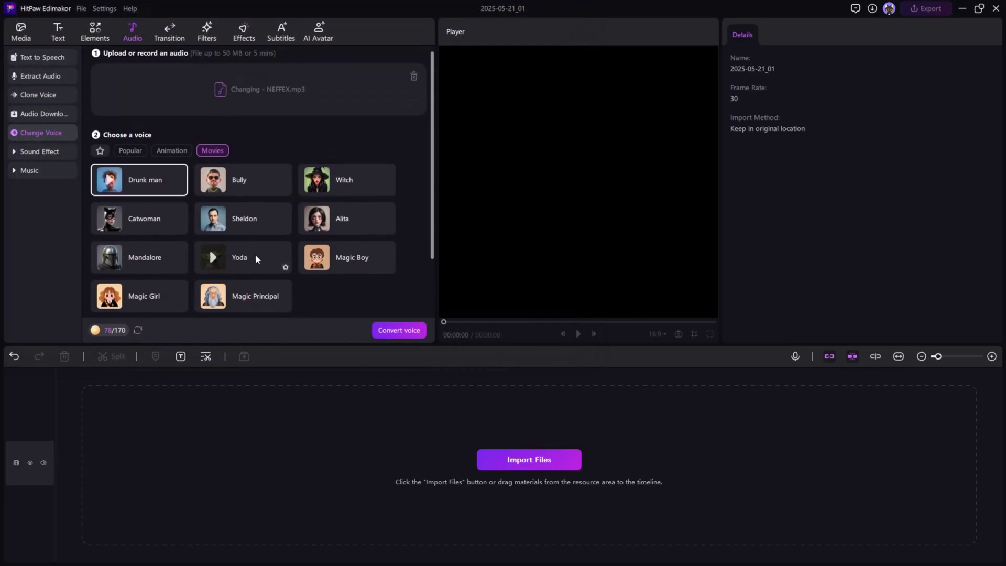
left_click(131, 156)
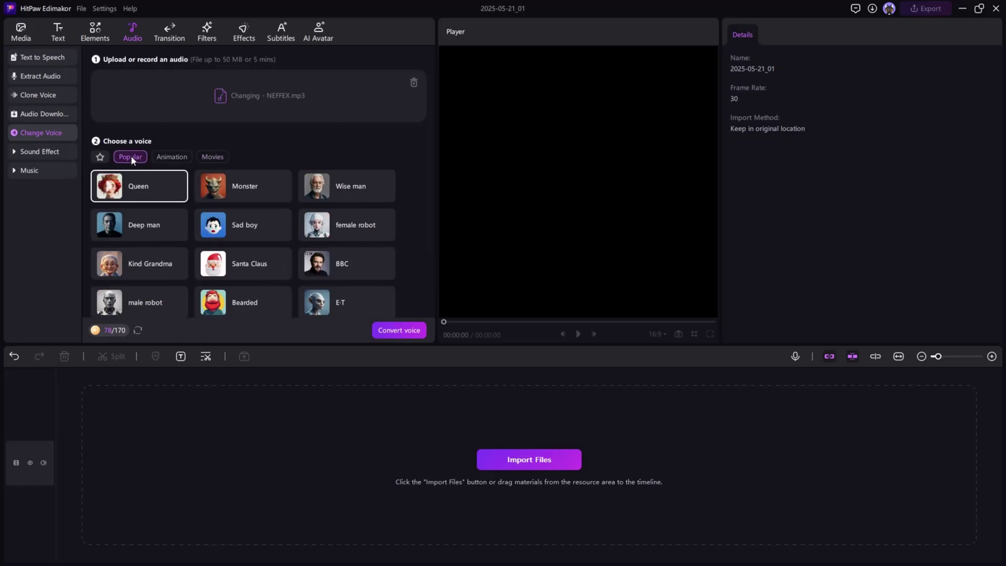
left_click(173, 158)
left_click(210, 156)
scroll(294, 246, "down", 2)
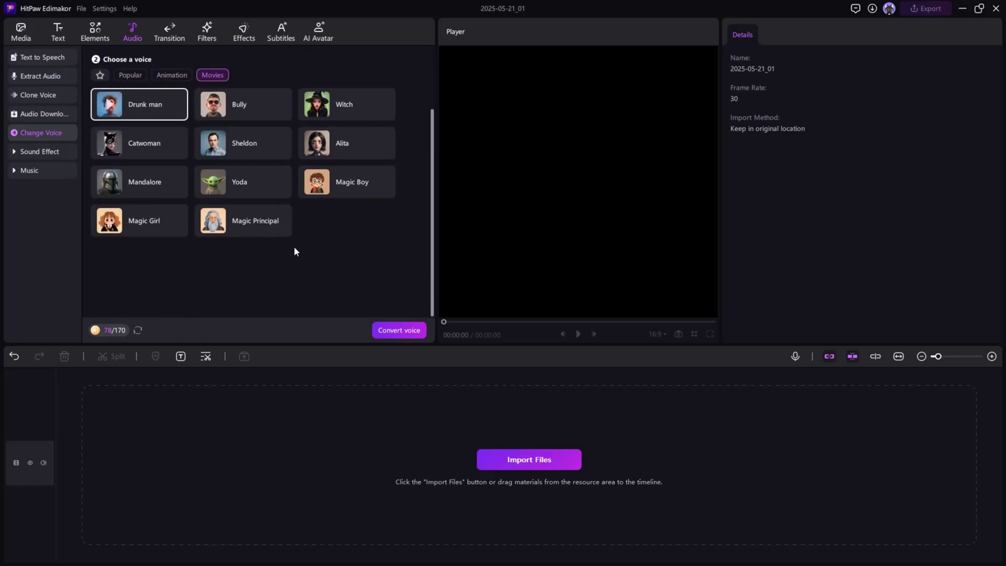
scroll(262, 189, "up", 2)
left_click(185, 161)
scroll(221, 244, "down", 2)
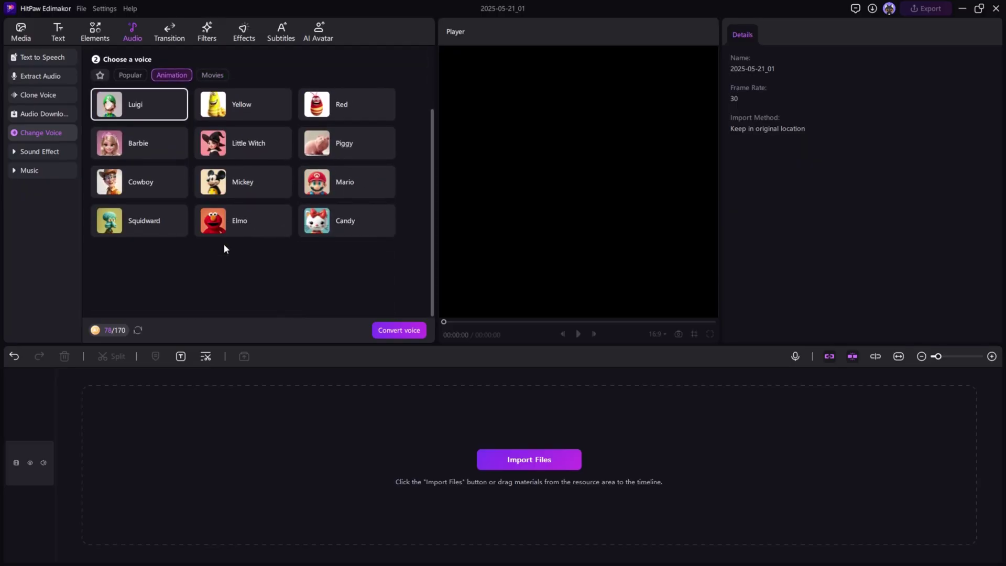
scroll(281, 256, "up", 2)
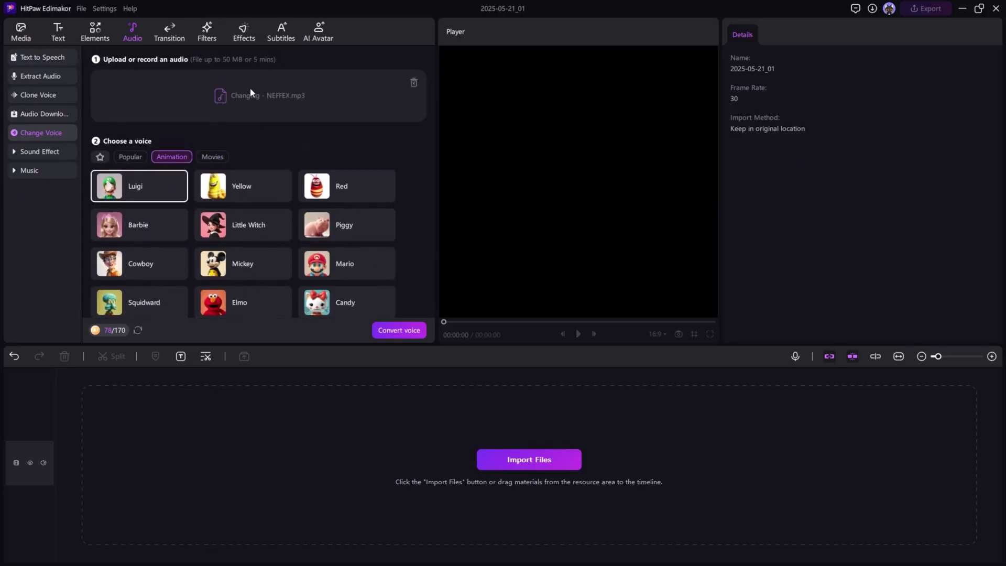
left_click(397, 331)
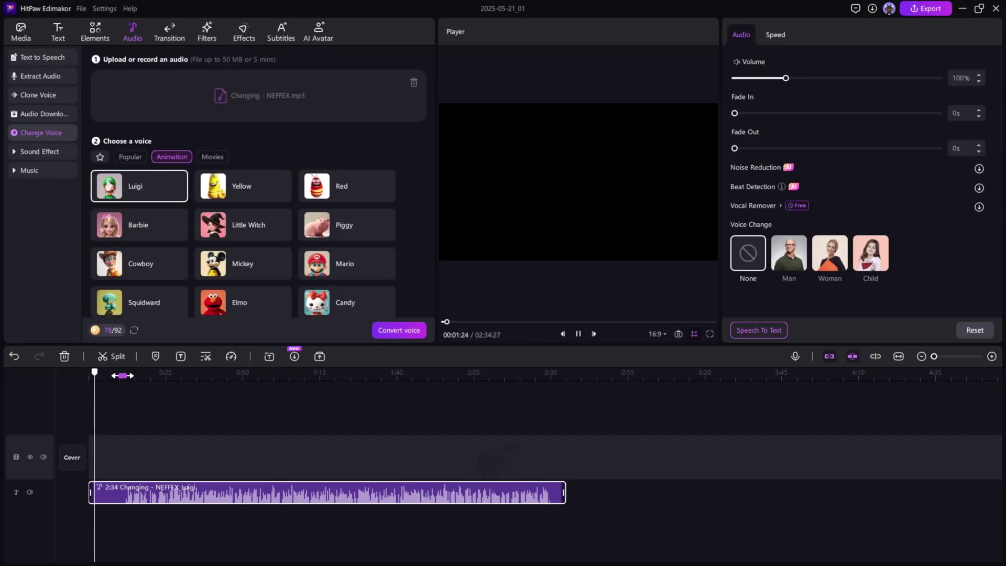
left_click(125, 380)
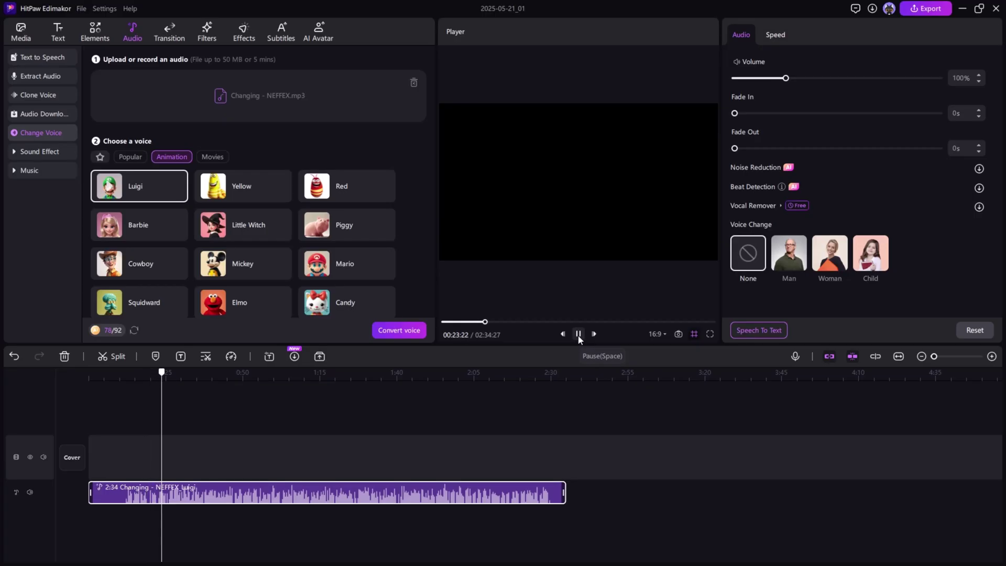
left_click(577, 334)
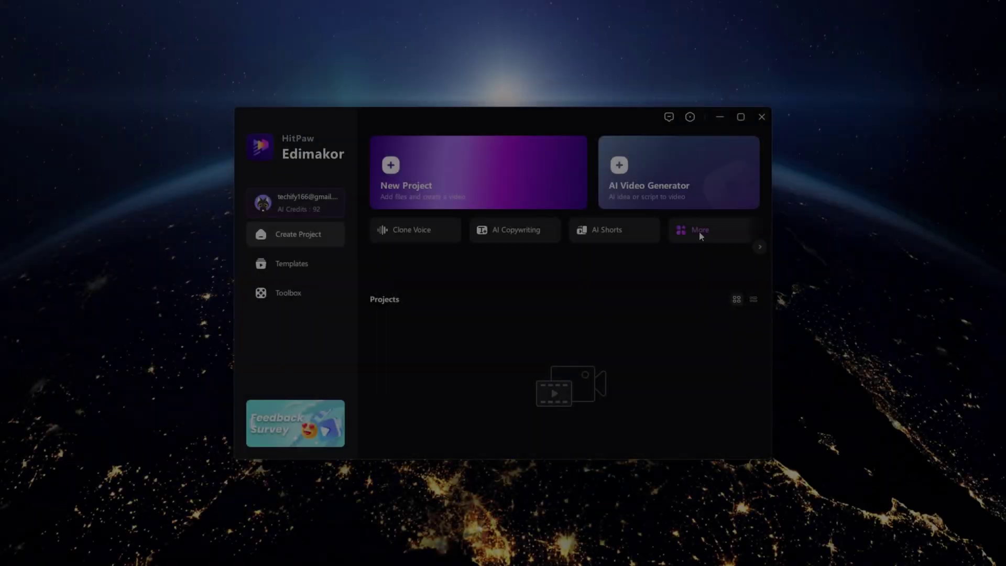
Step: Paste the prepared script into the AI Video Generator and generate a video
left_click(702, 233)
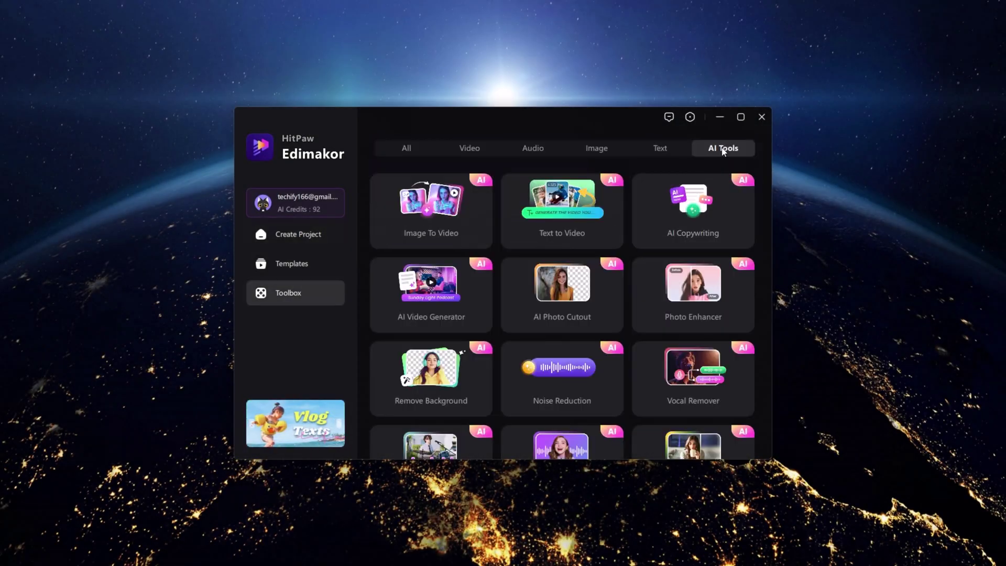
left_click(442, 302)
left_click(492, 202)
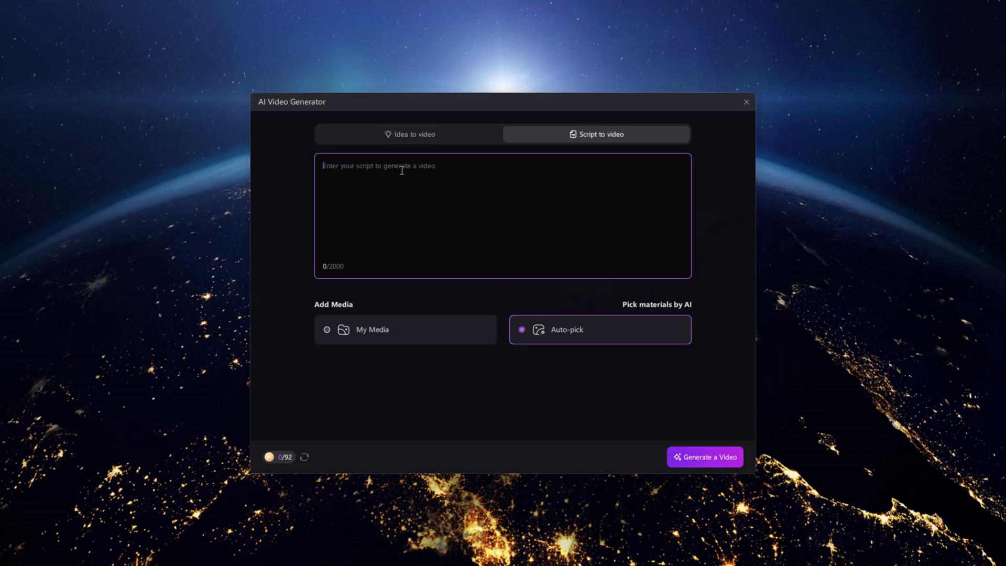
key("ctrl+v")
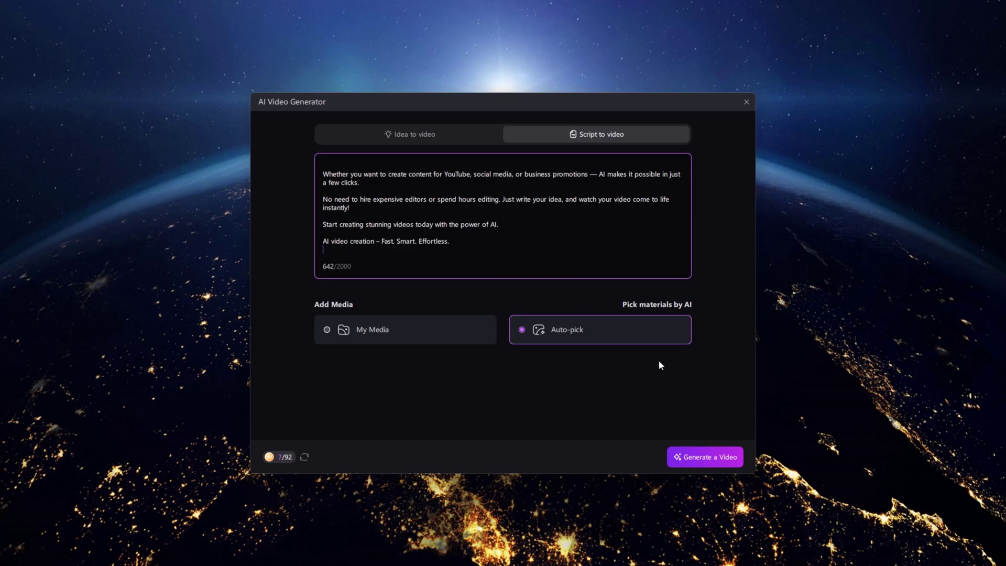
left_click(701, 455)
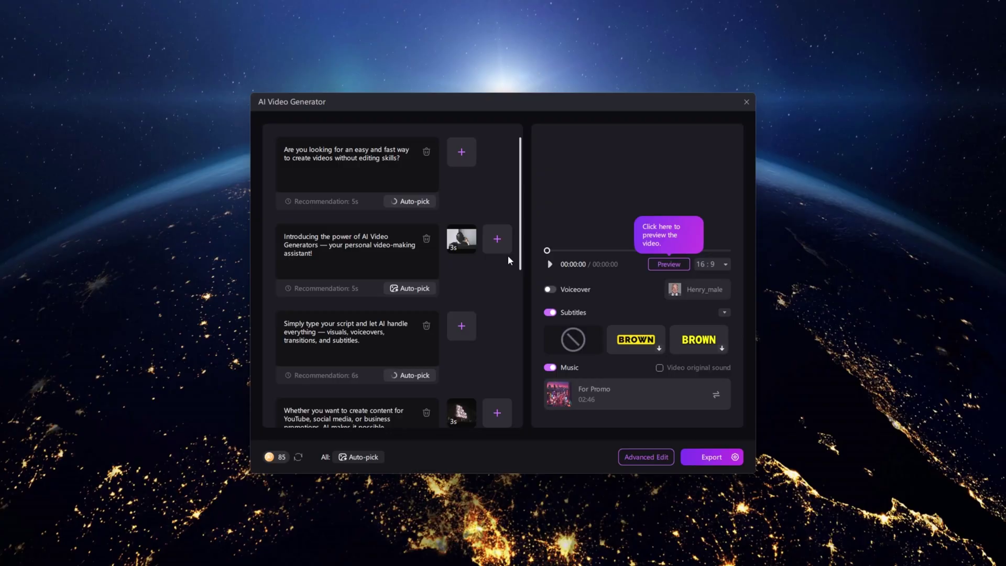
Step: Apply the BROWN subtitle style and preview the 0:36 video, skipping ahead through scenes
scroll(437, 288, "down", 5)
scroll(436, 290, "up", 5)
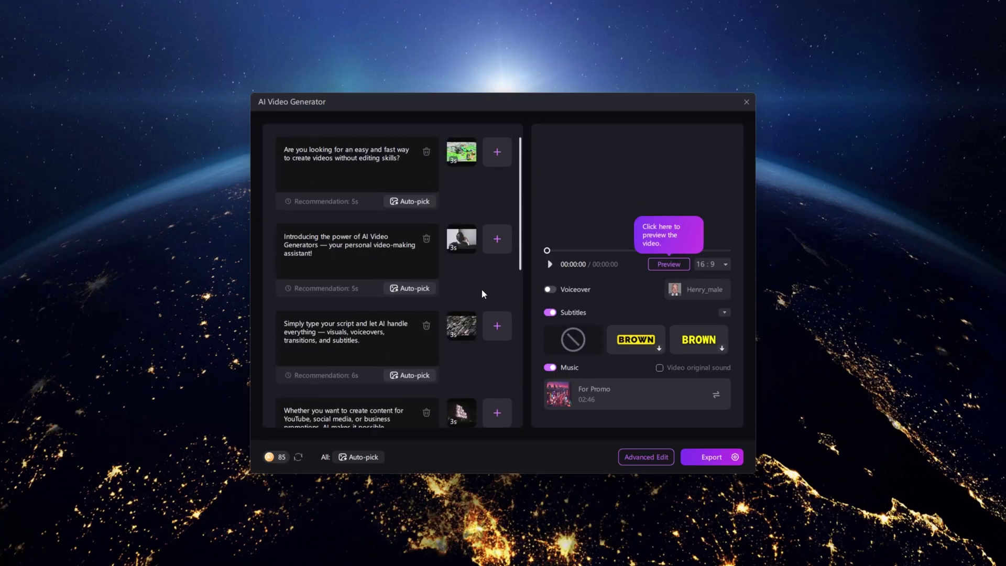
scroll(461, 289, "down", 5)
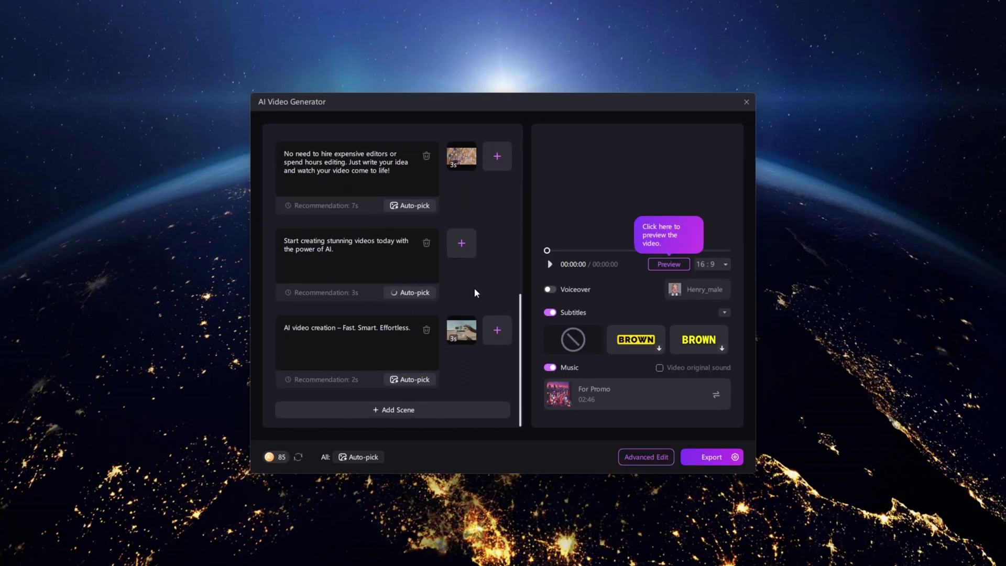
scroll(479, 297, "up", 8)
scroll(489, 321, "down", 3)
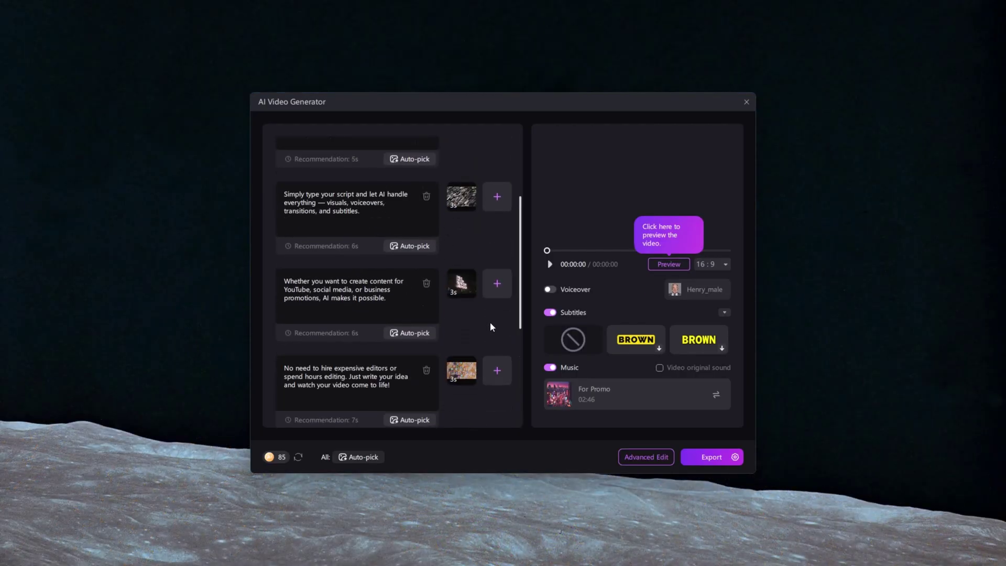
scroll(489, 322, "up", 3)
left_click(633, 342)
left_click(656, 264)
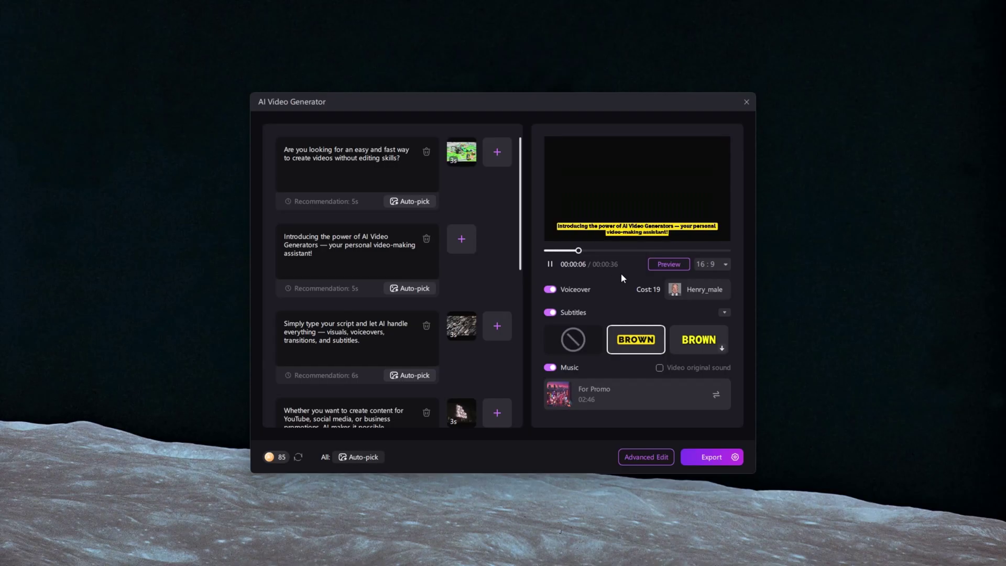
left_click(612, 251)
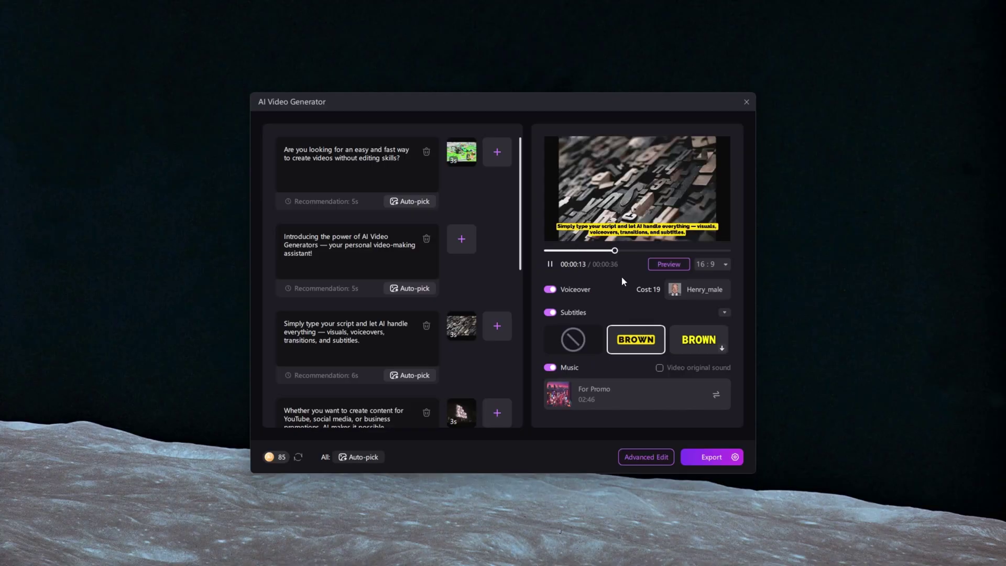
left_click(646, 250)
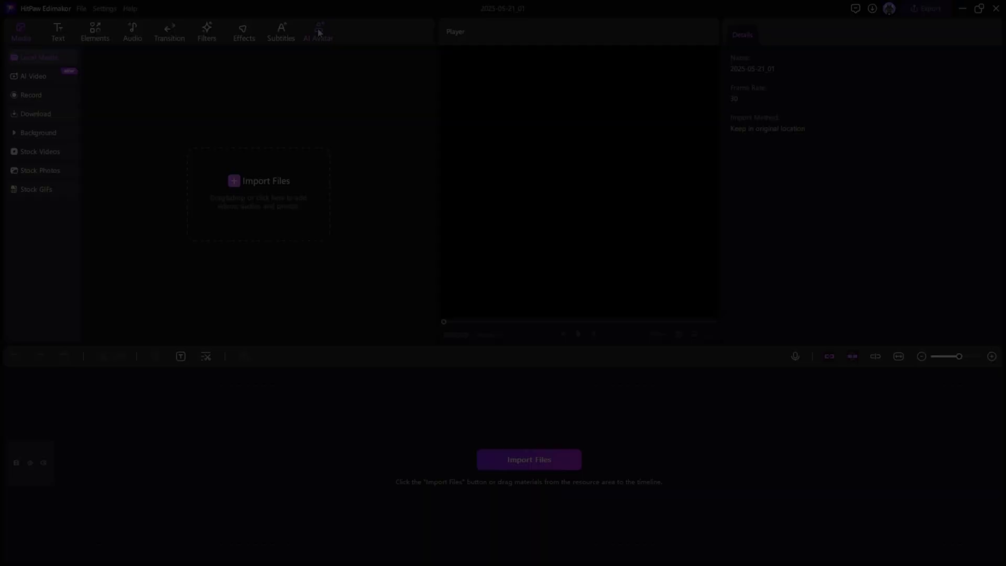
Step: Set the AI Avatar's voice to English_Sophie_female
left_click(318, 31)
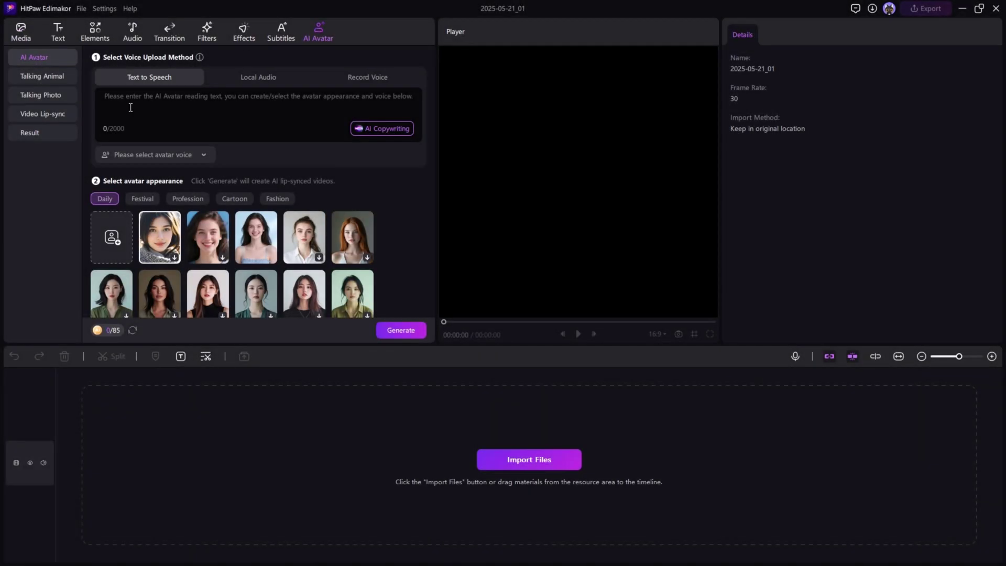
scroll(256, 236, "down", 5)
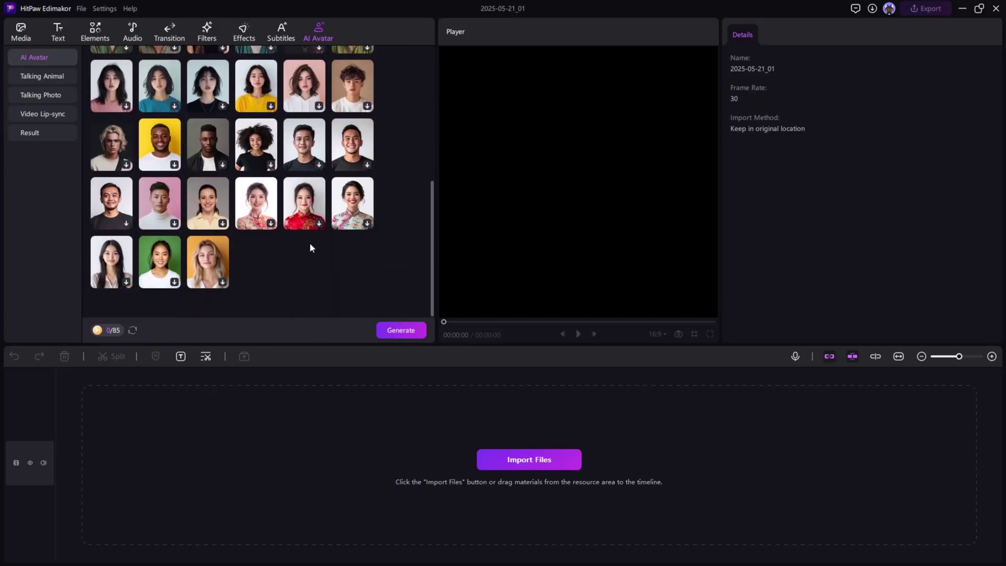
scroll(311, 247, "up", 8)
left_click(152, 154)
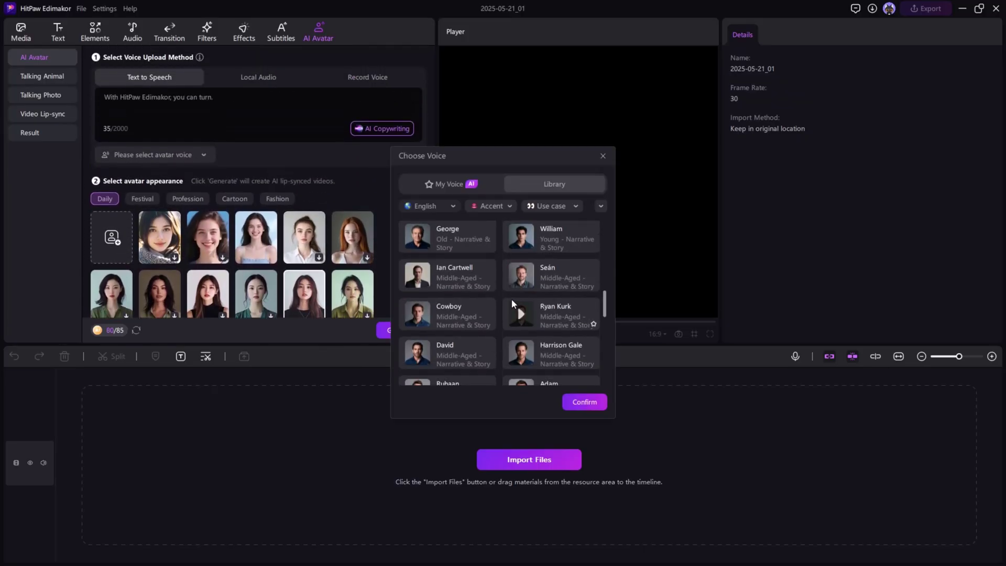
left_click(535, 275)
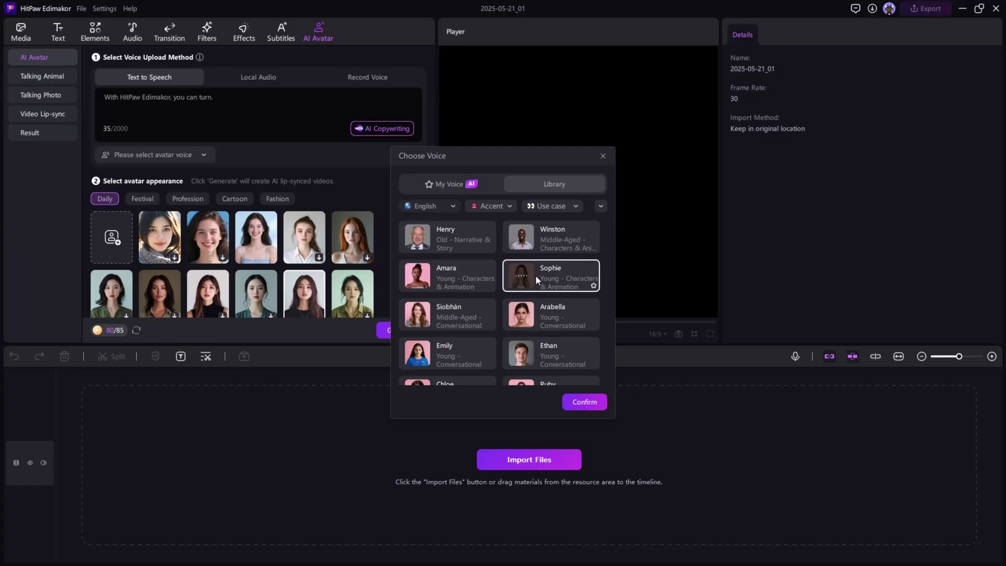
left_click(583, 401)
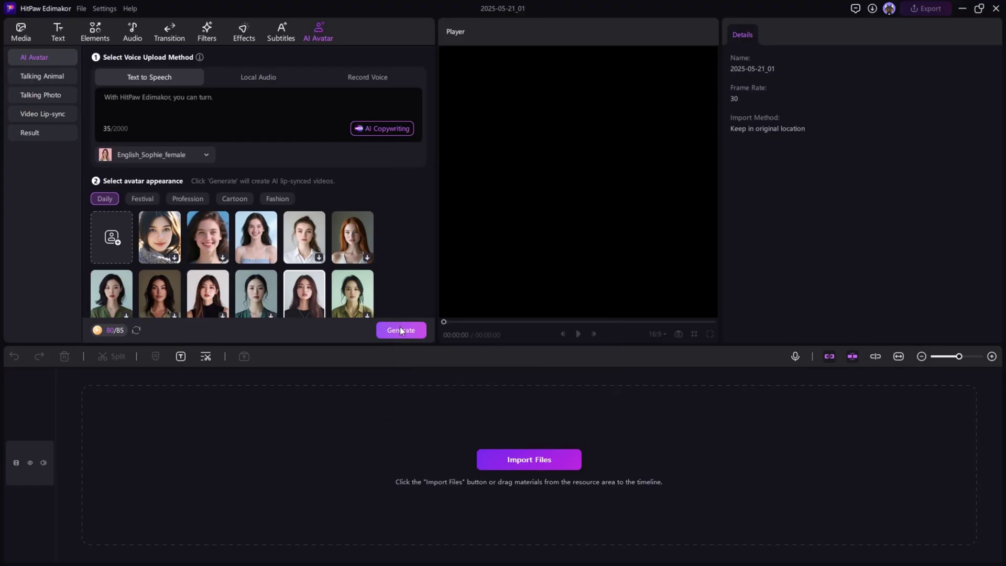
Step: Pick an avatar, generate the lip-synced video, and play the 2025_05_21 result
left_click(304, 291)
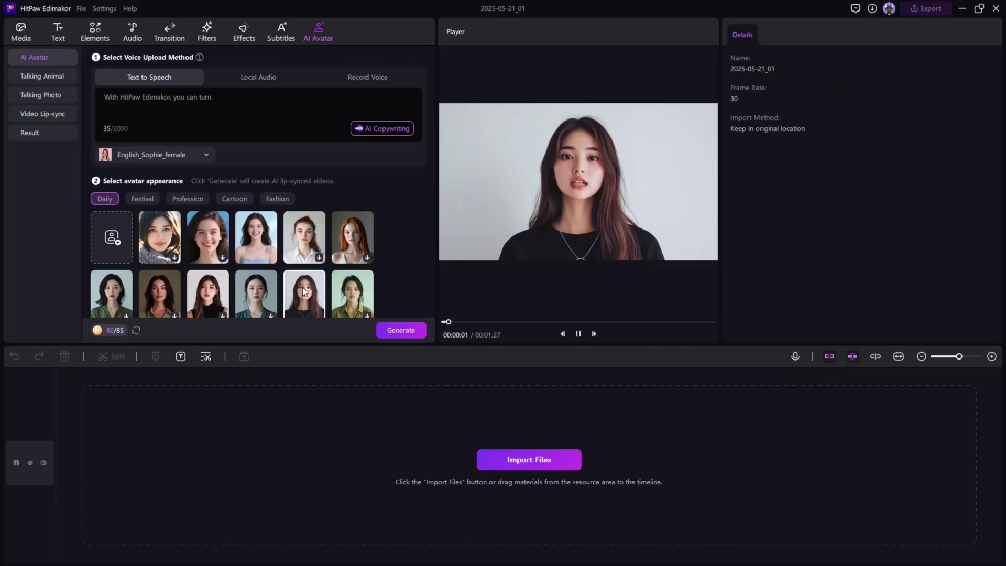
left_click(401, 331)
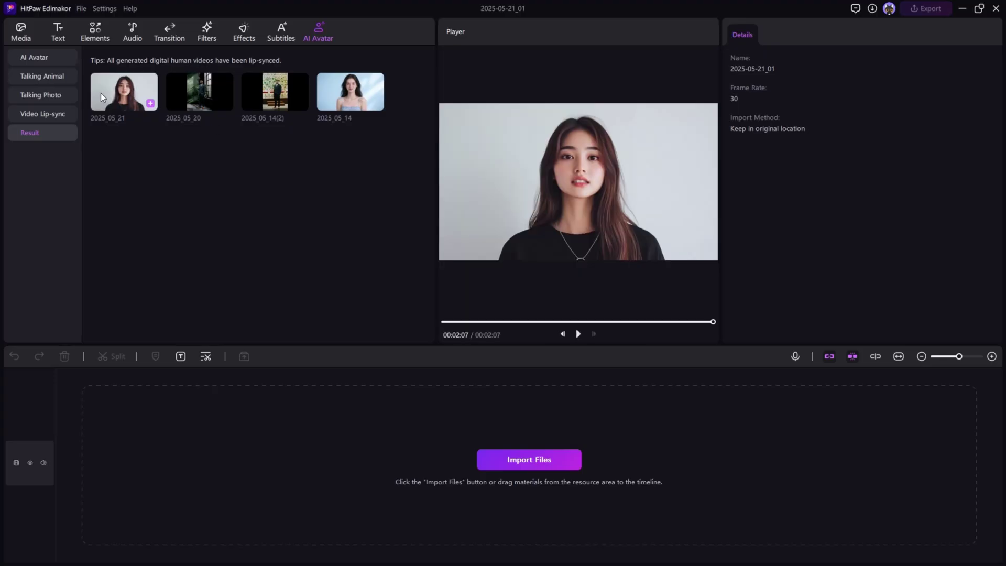
left_click(136, 99)
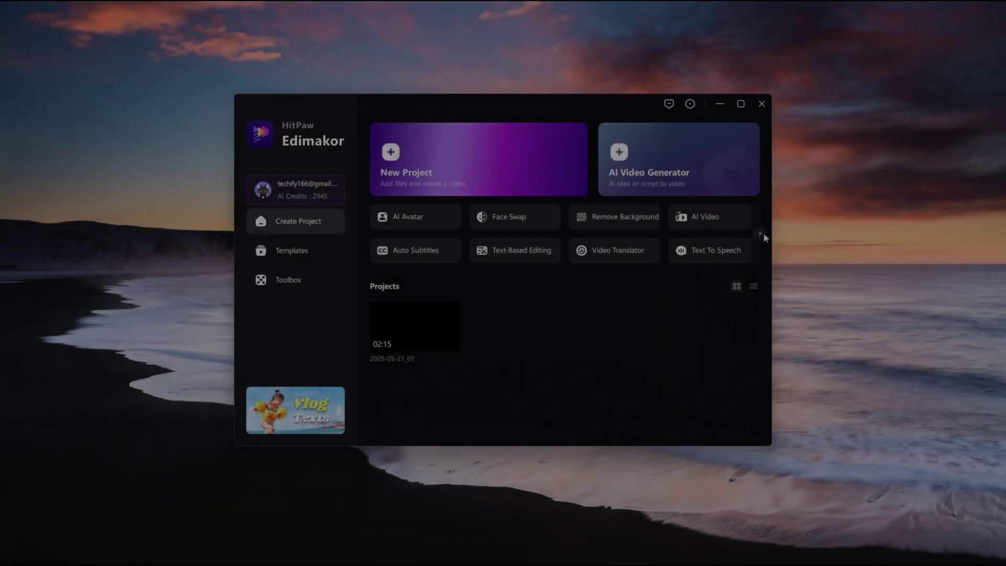
Step: Import HitPaw Edimakor.mp4 into AI Shorts and generate 60s short clips
left_click(763, 234)
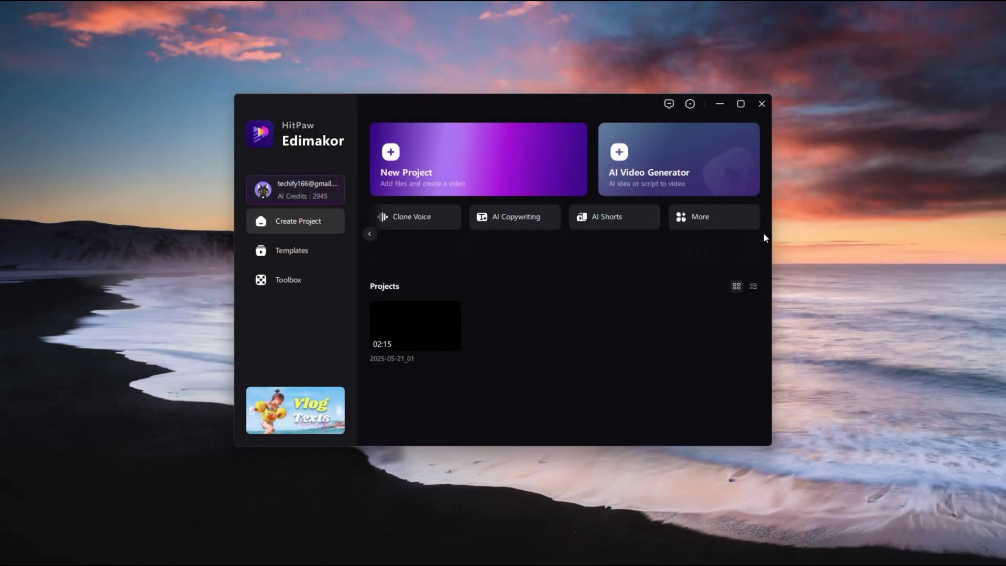
left_click(609, 216)
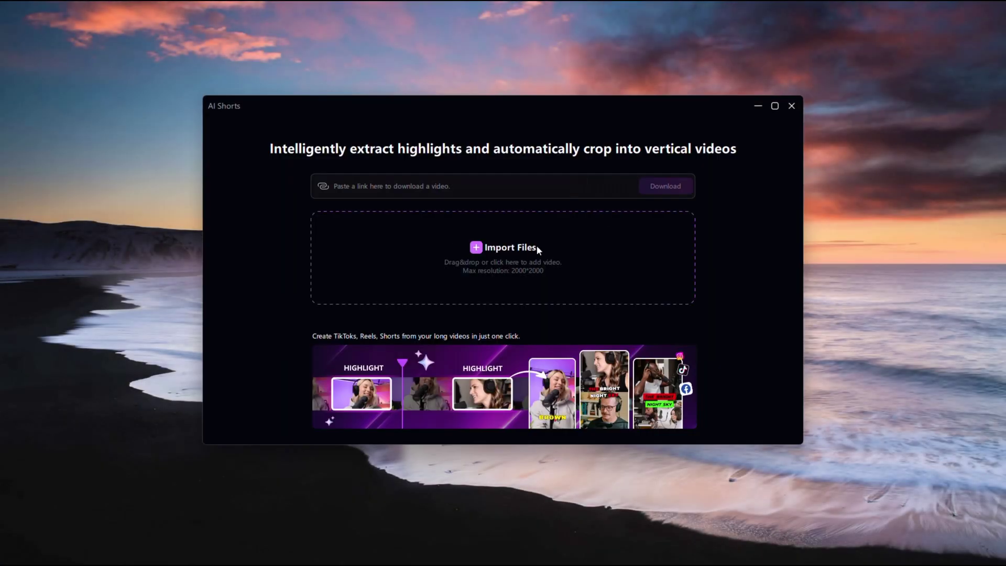
left_click(514, 256)
left_click(386, 259)
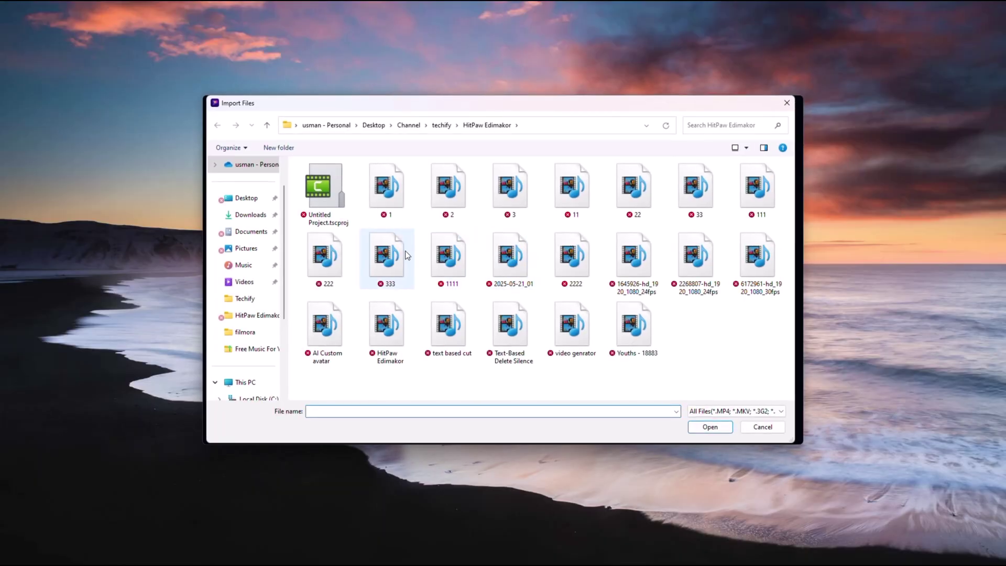
left_click(697, 423)
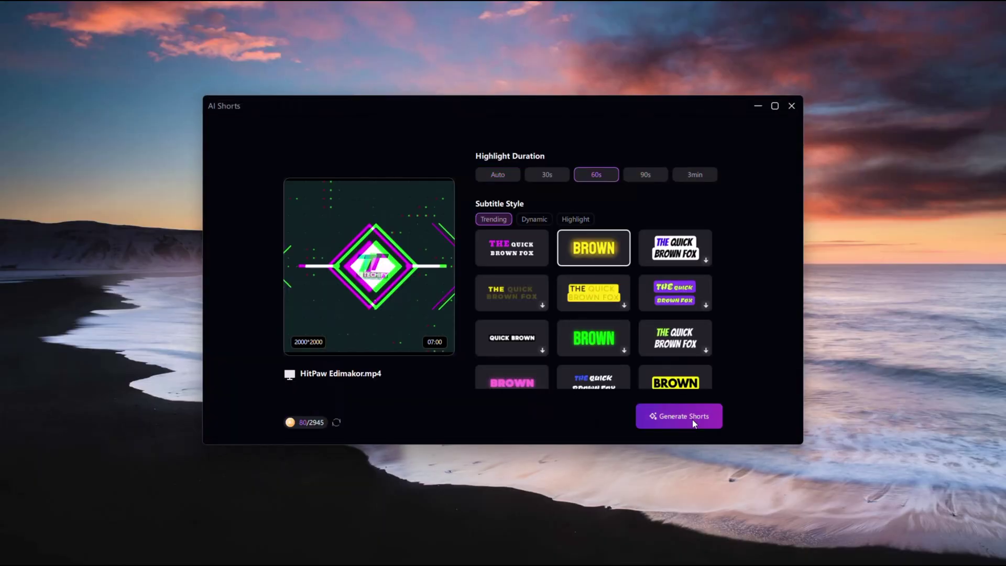
left_click(693, 419)
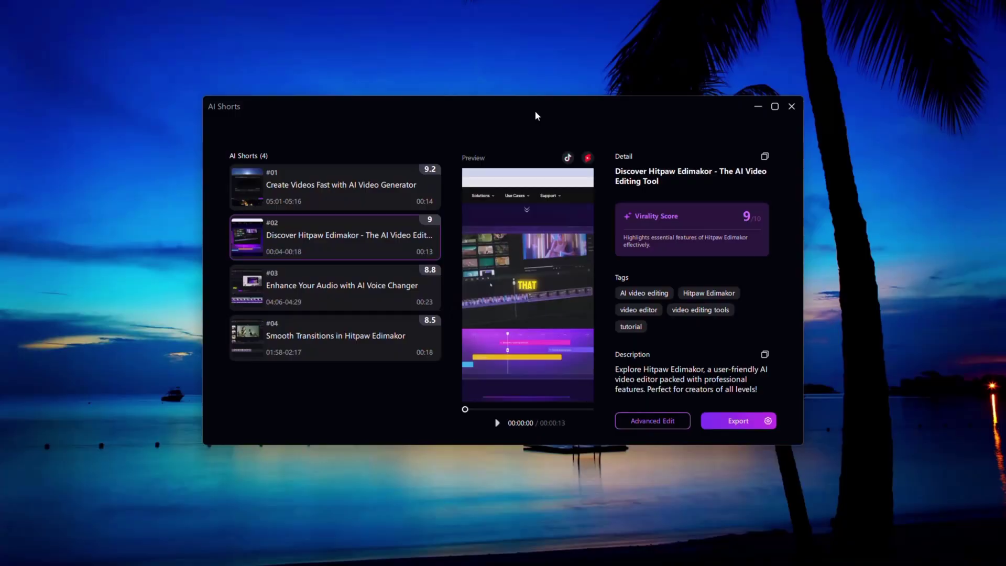
Step: Preview clips #02, #03 AI Voice Changer, and #04 Smooth Transitions
left_click(335, 225)
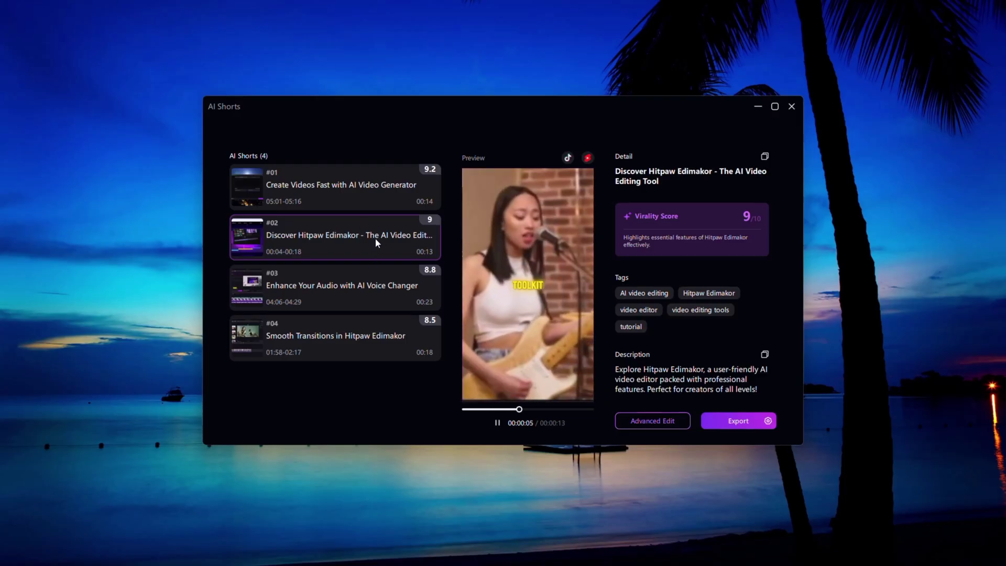
left_click(360, 288)
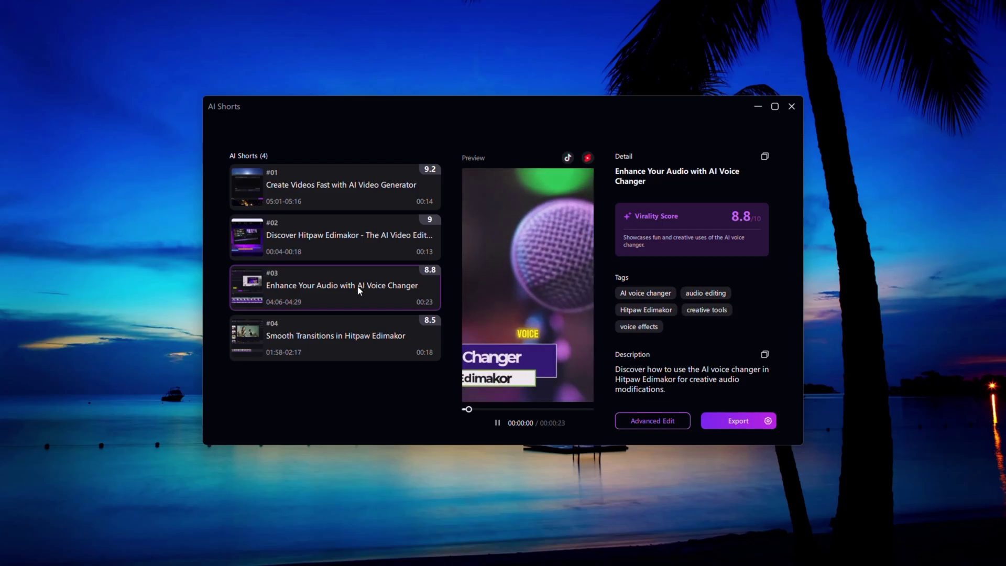
left_click(347, 334)
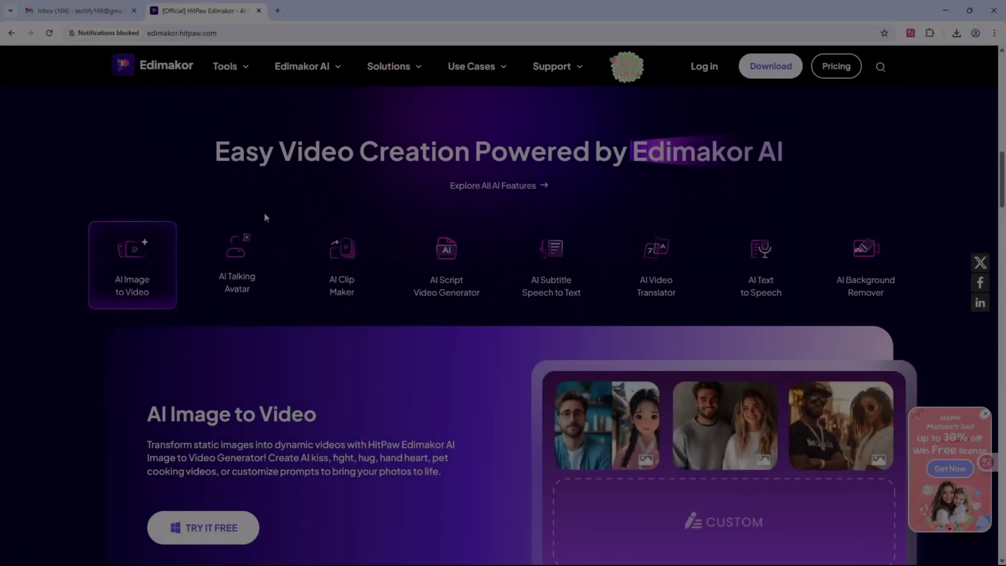
Step: Browse the site's top menus and show the AI Background Remover feature details
scroll(264, 212, "down", 1)
scroll(265, 218, "up", 1)
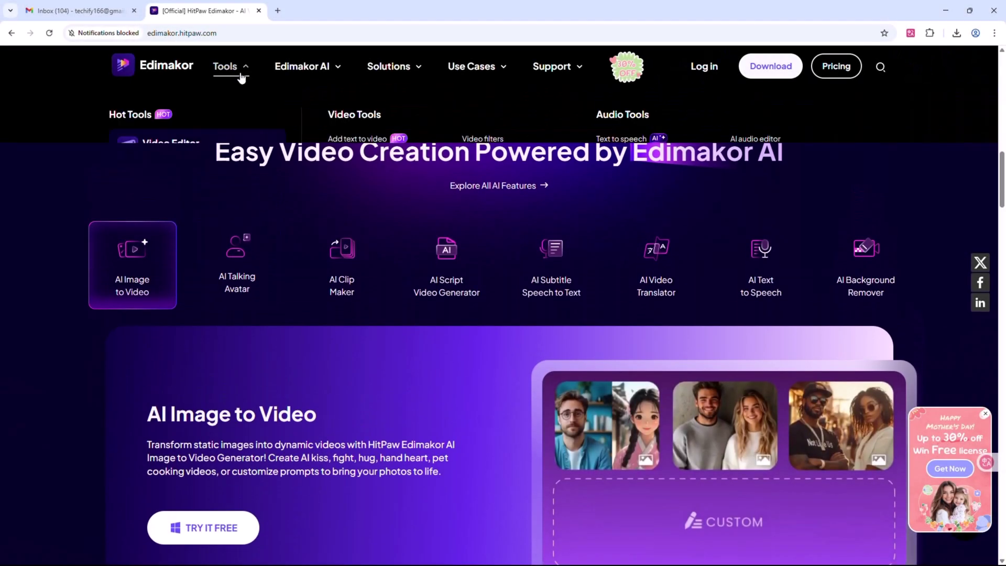
mouse_move(300, 69)
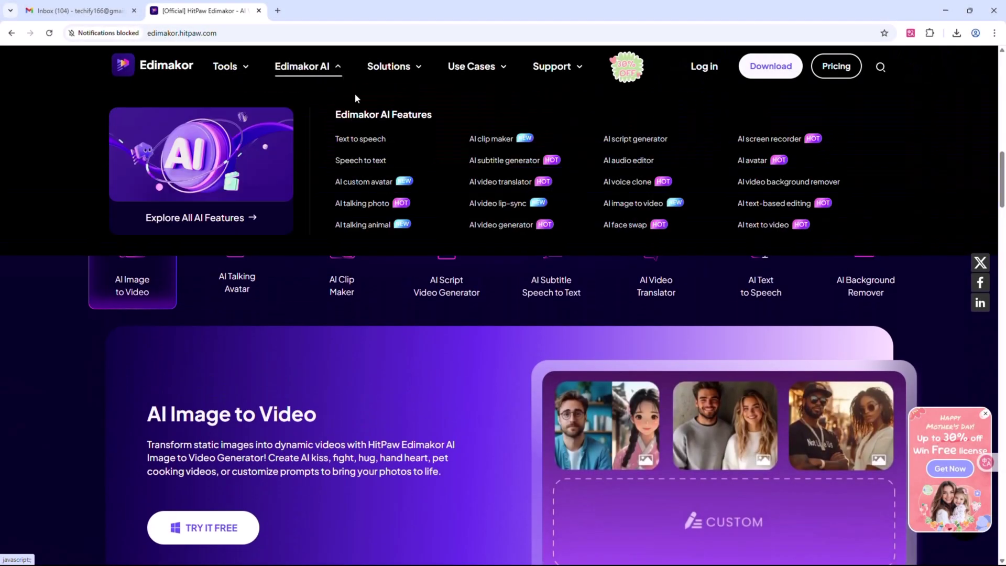
mouse_move(407, 74)
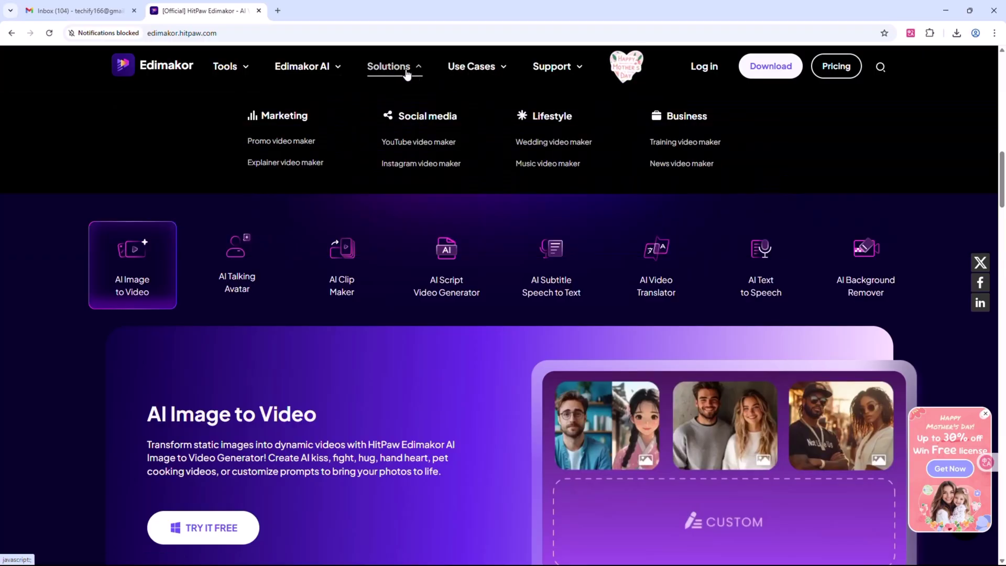
mouse_move(576, 81)
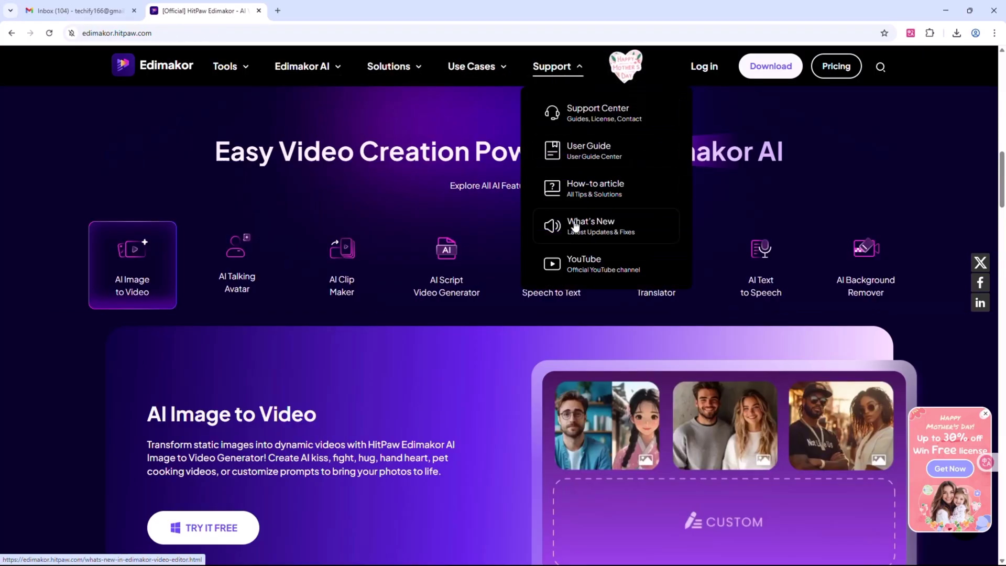
left_click(857, 269)
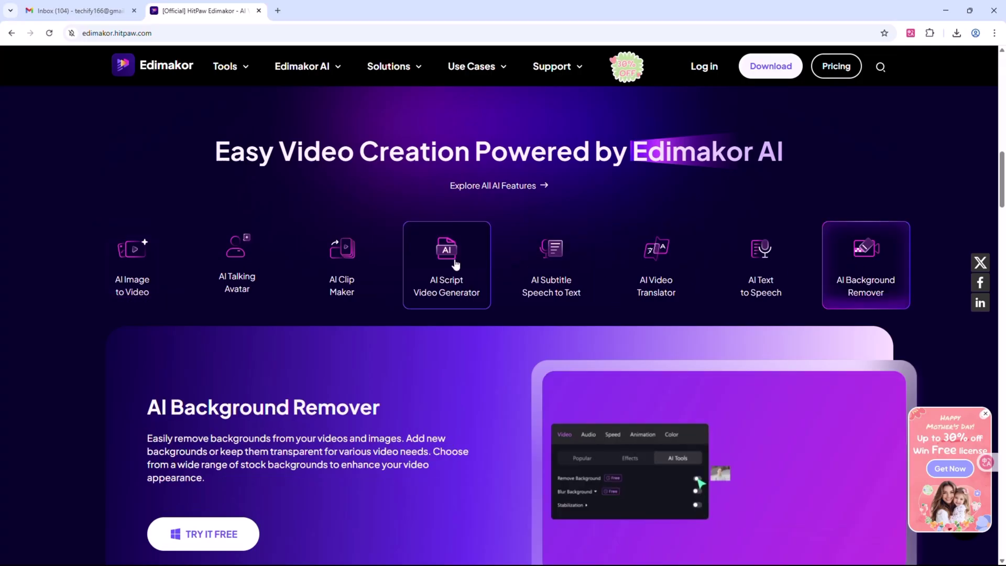
Step: Scroll down through the Edimakor homepage and back up to the hero section
scroll(100, 193, "down", 10)
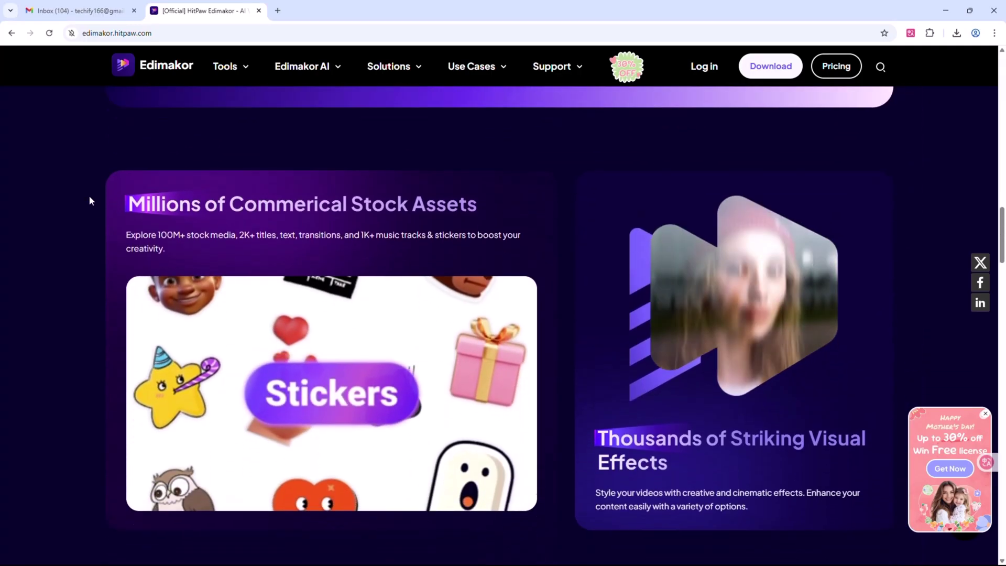
scroll(90, 197, "down", 7)
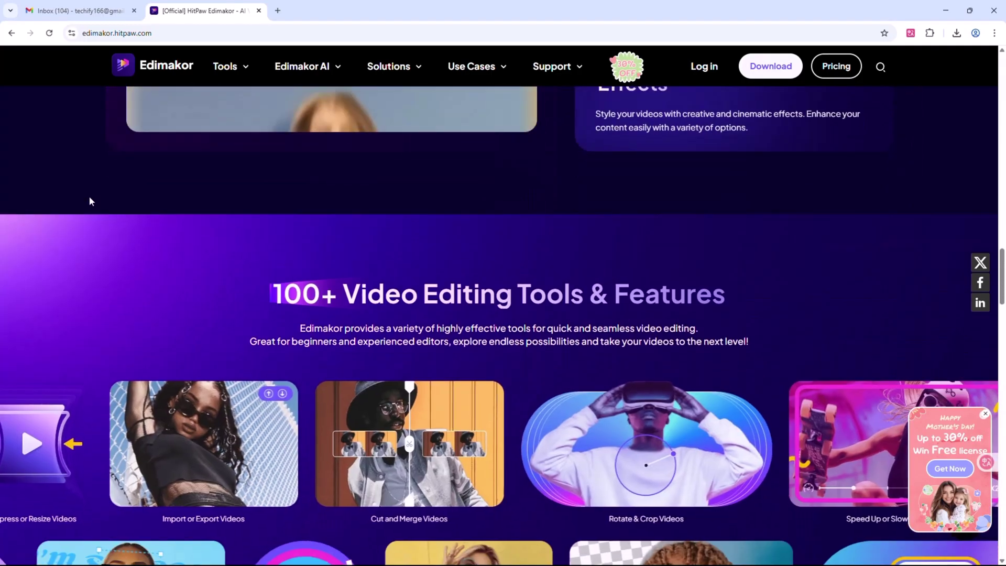
scroll(91, 201, "down", 7)
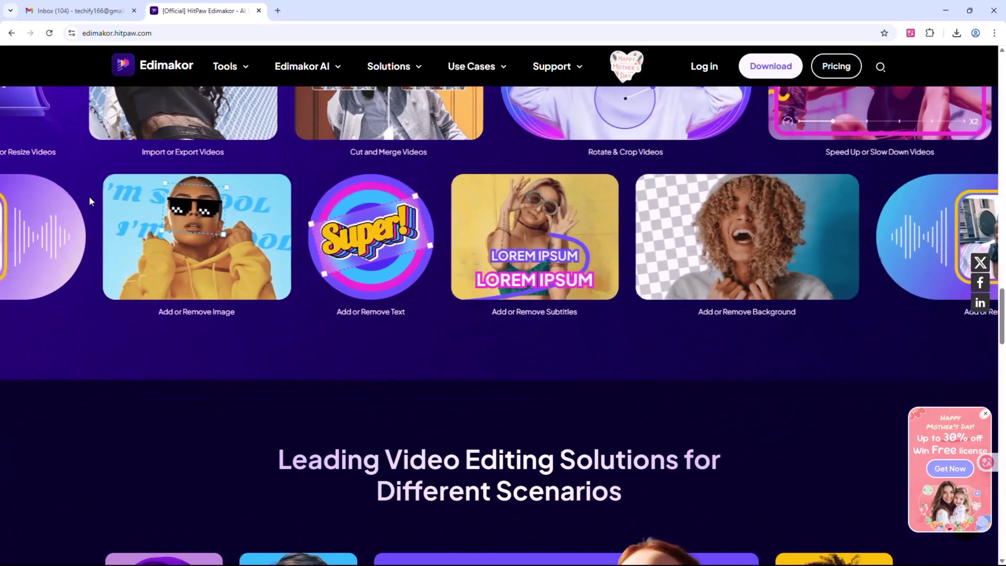
scroll(90, 201, "down", 8)
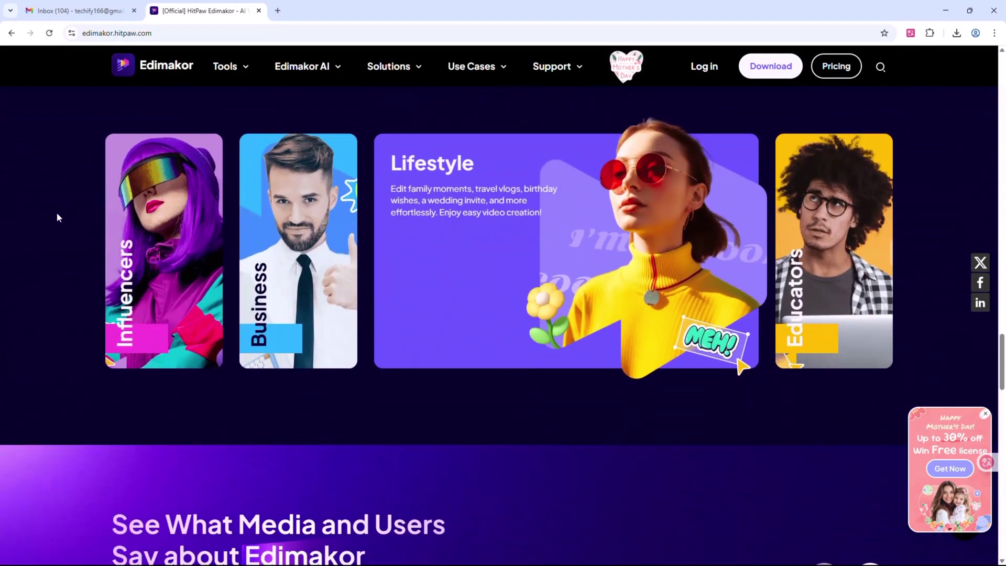
scroll(50, 214, "down", 6)
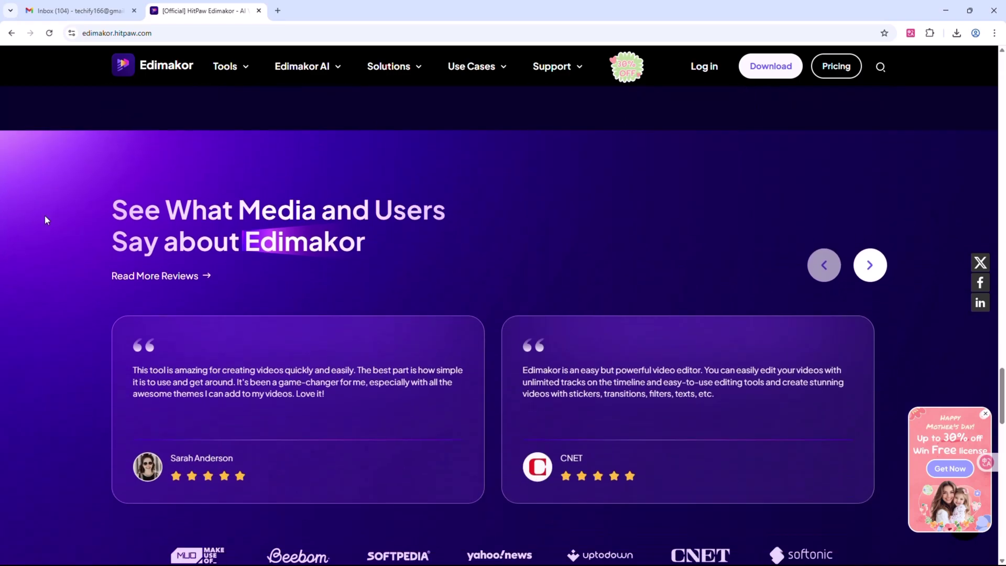
scroll(45, 215, "down", 7)
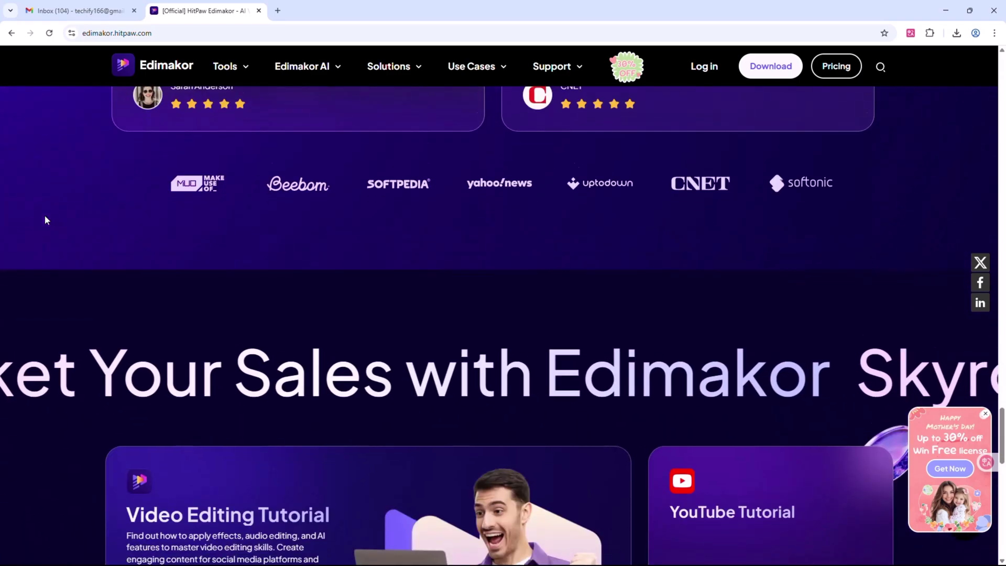
scroll(45, 220, "down", 8)
scroll(45, 220, "down", 3)
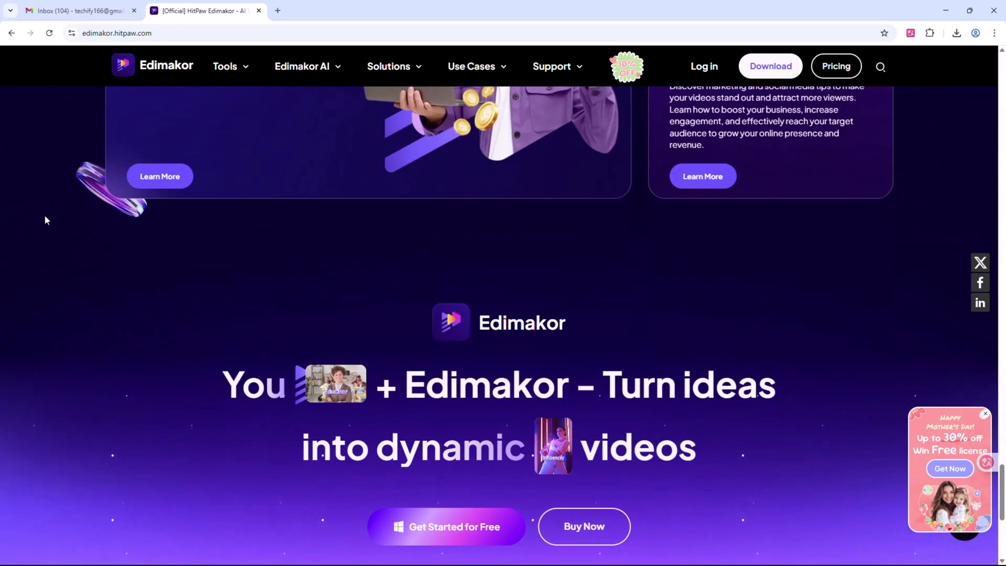
scroll(45, 220, "down", 6)
scroll(45, 220, "up", 9)
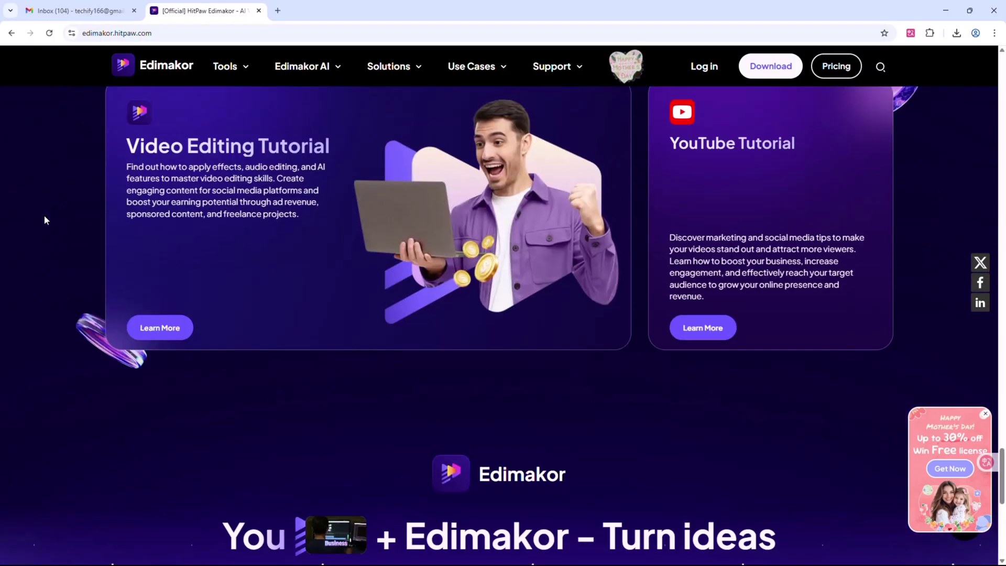
scroll(44, 214, "up", 20)
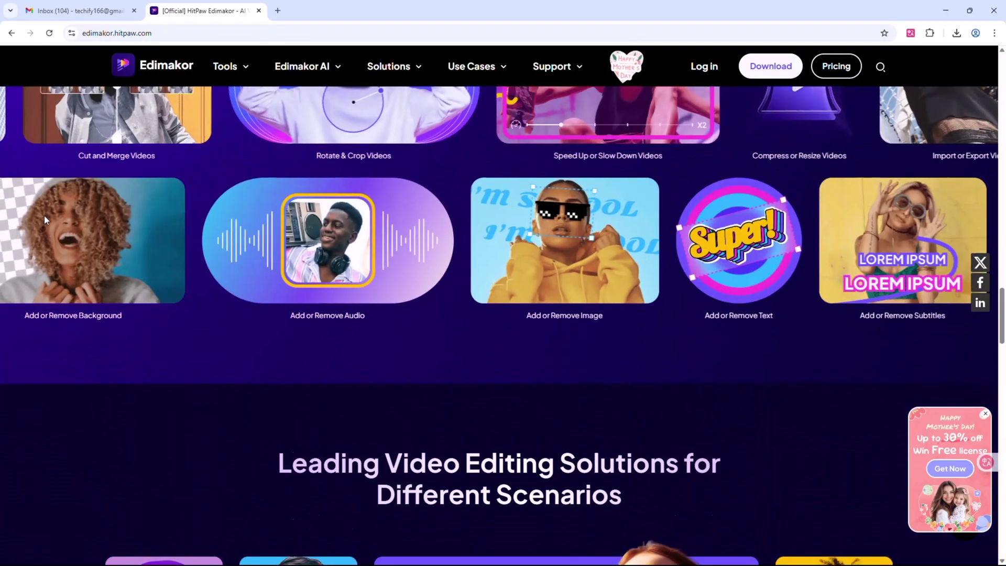
scroll(45, 217, "up", 20)
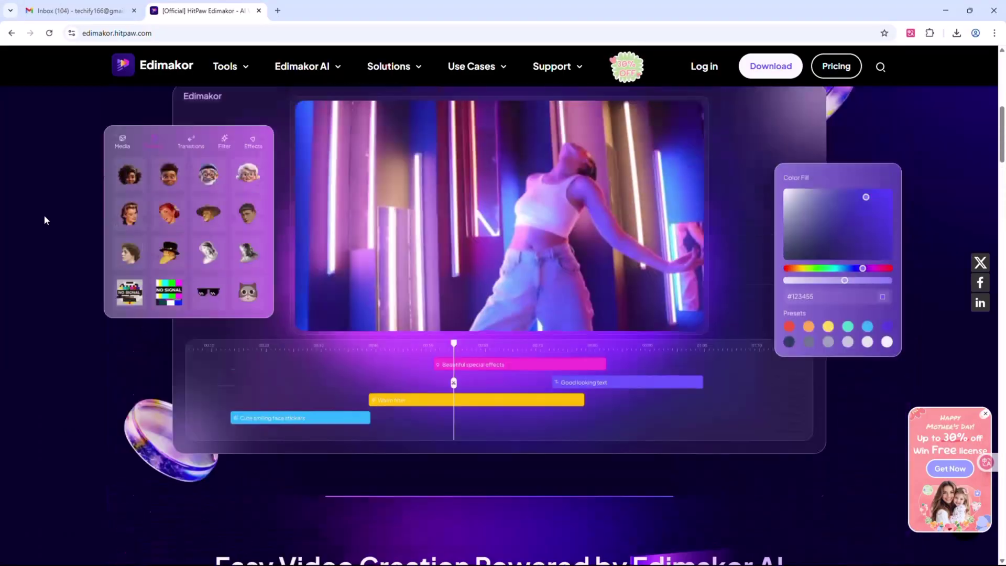
scroll(44, 220, "up", 5)
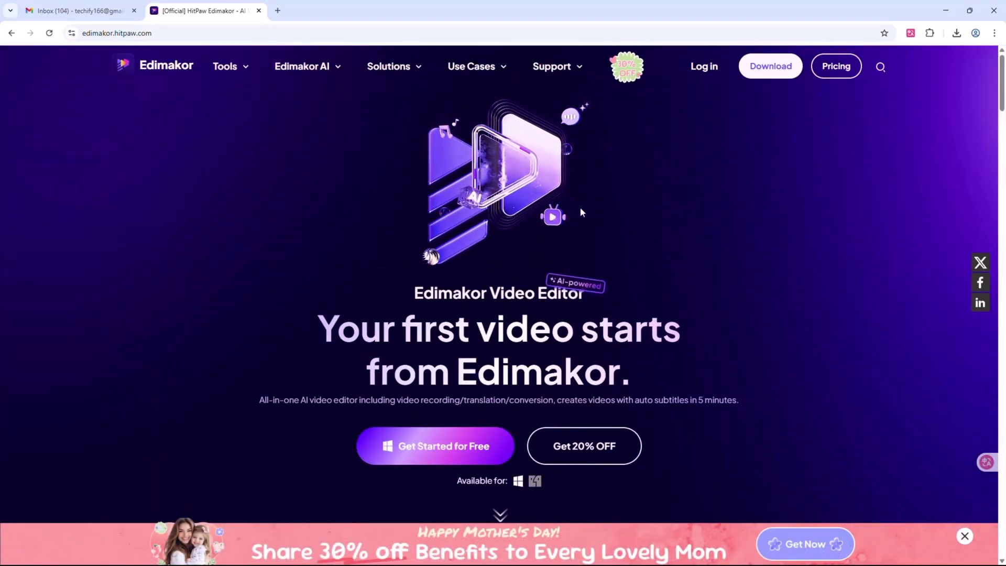